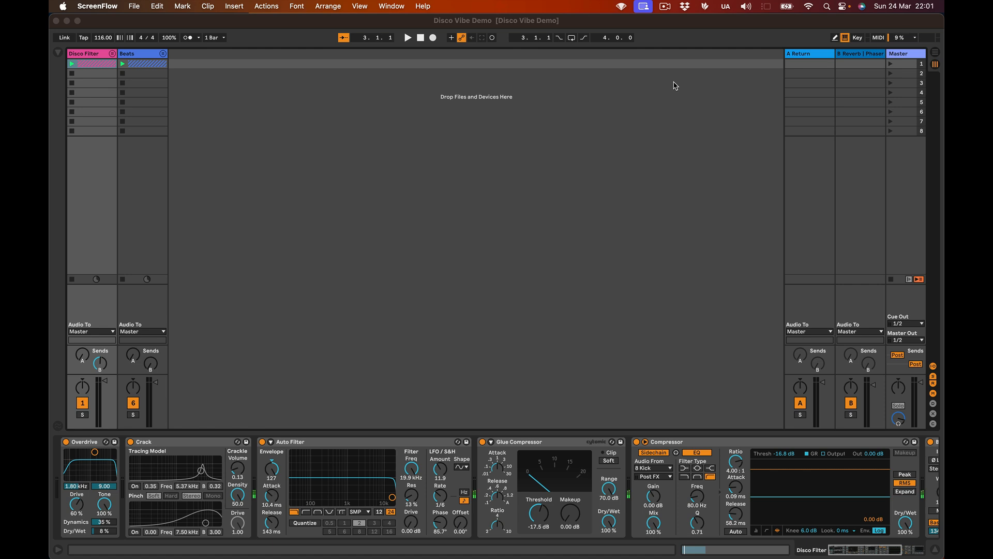
- Play the soloed Disco Filter group and lower its Auto Filter cutoff to about 280 Hz with about 61% resonance
click(249, 397)
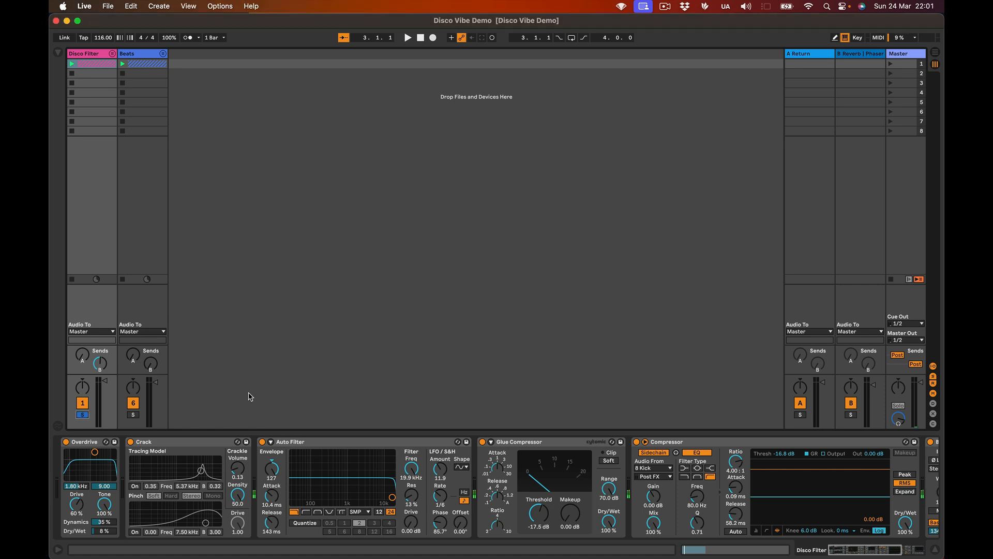
key(space)
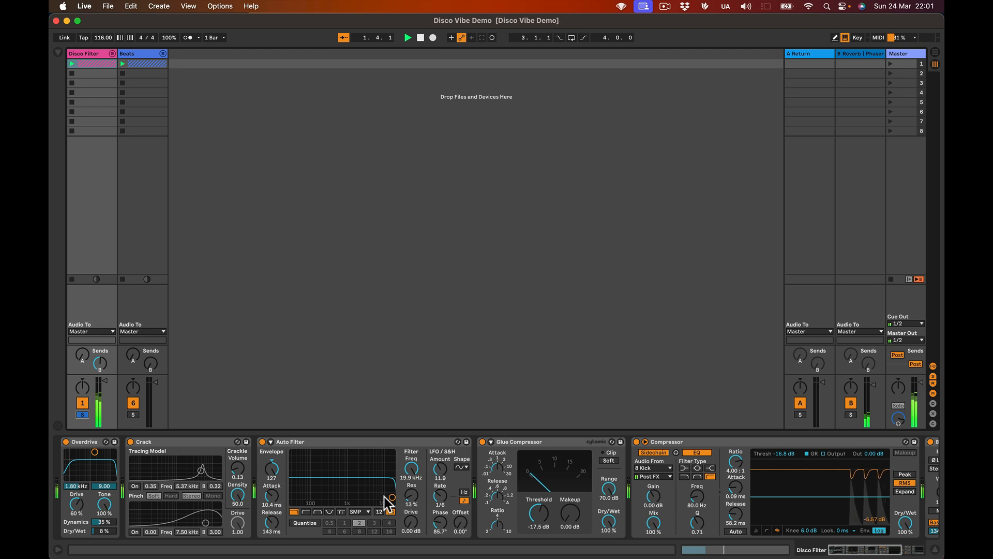
drag(392, 497, 328, 478)
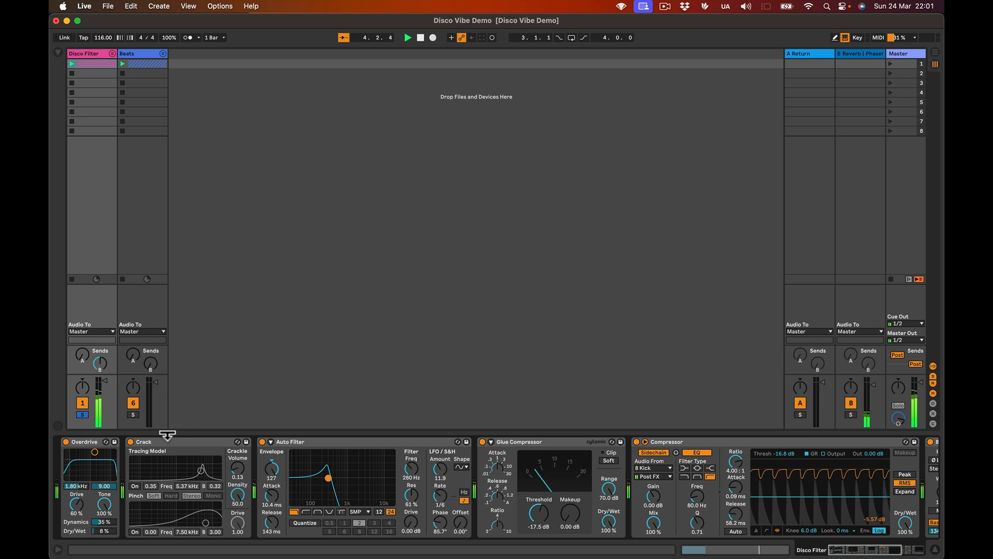
- Audition the group unsoloed with its Auto Filter cutoff at about 96.6 Hz and 69% resonance, then re-solo it and stop playback
click(82, 414)
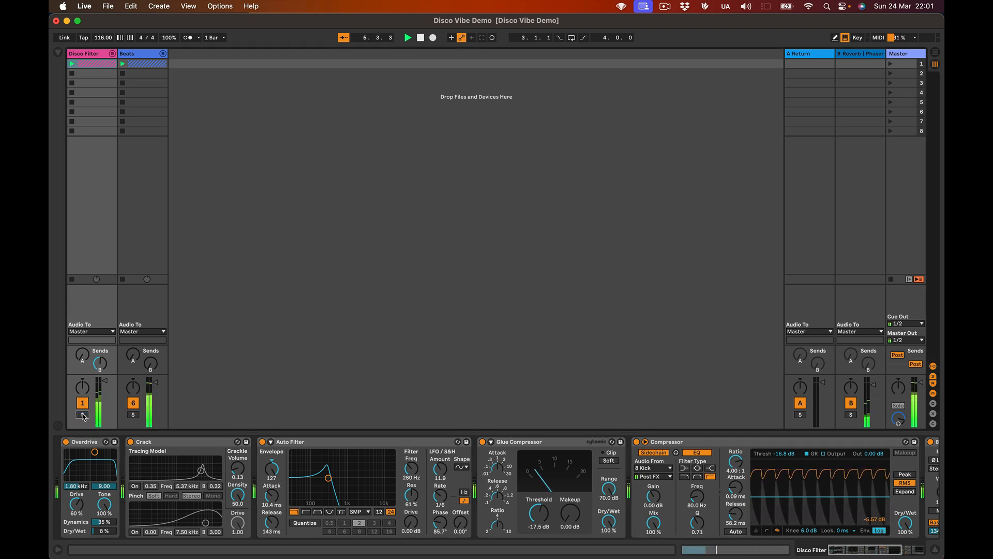
mouse_move(328, 478)
mouse_down()
mouse_move(381, 472)
mouse_move(310, 476)
mouse_move(354, 481)
mouse_move(380, 473)
mouse_move(312, 474)
mouse_up()
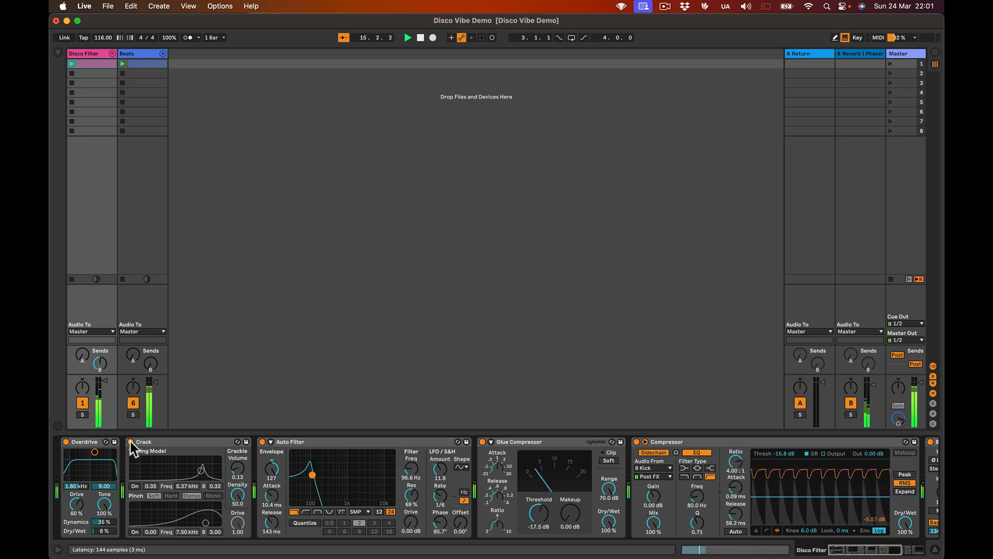
click(83, 414)
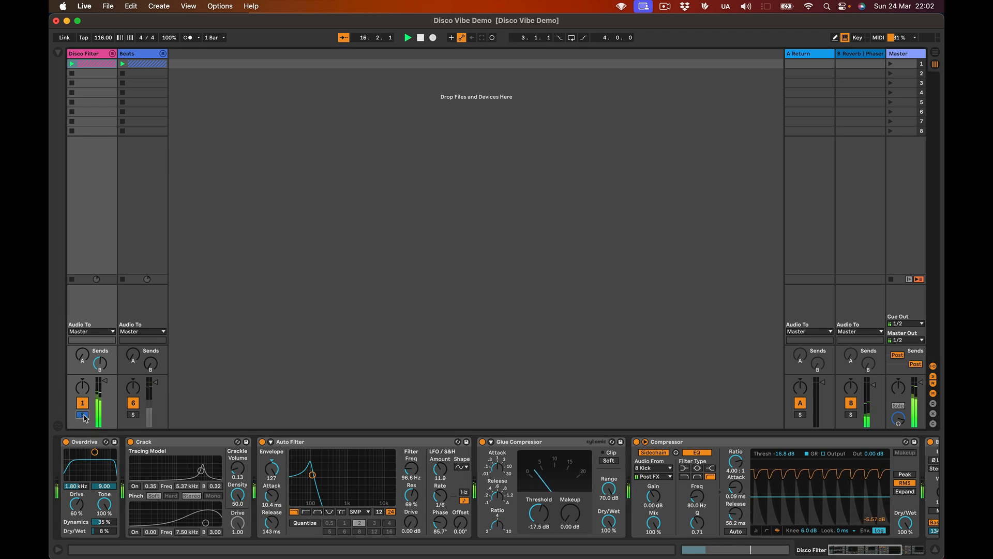
key(space)
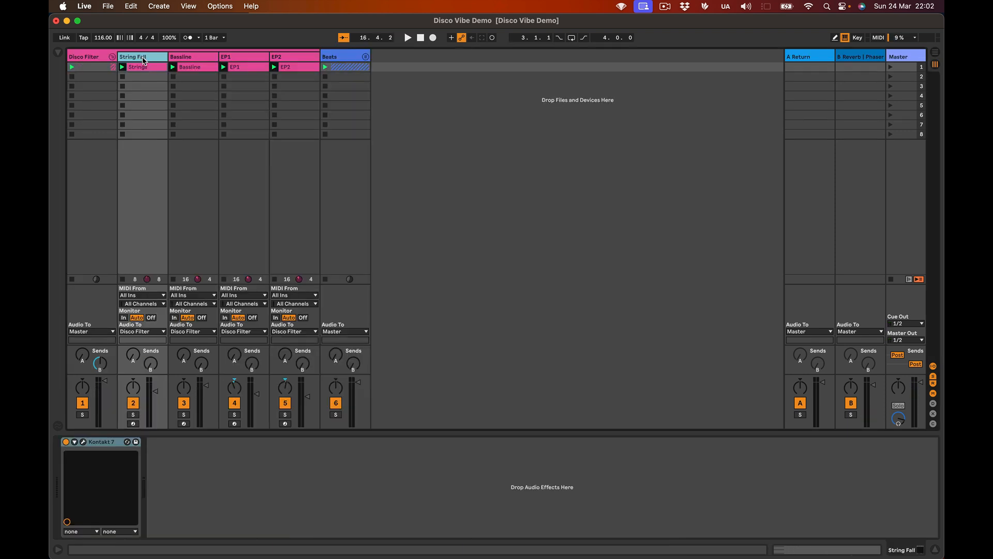
- Open the String Fall track's Kontakt instrument and play the track soloed, with the instrument window moved clear of the tracks
click(84, 442)
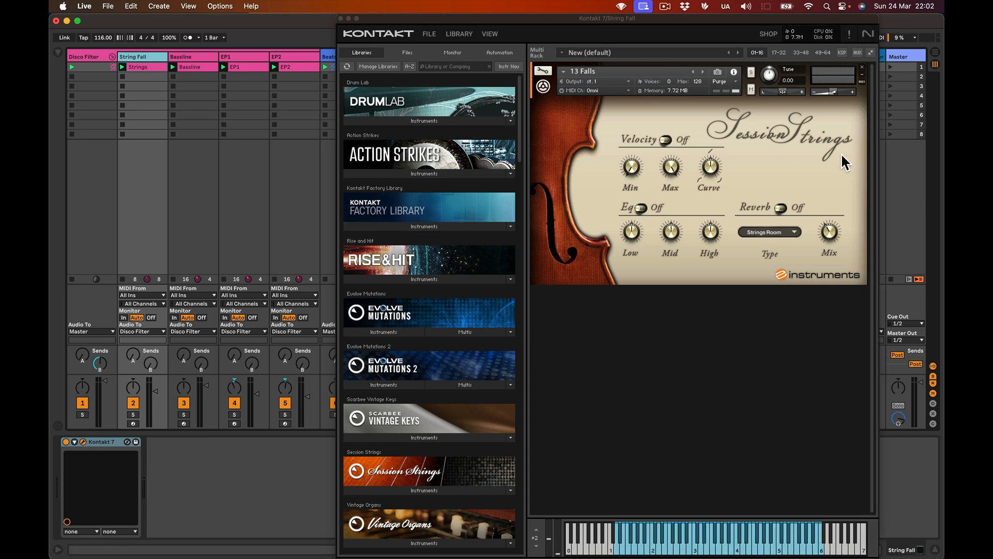
drag(787, 18, 662, 30)
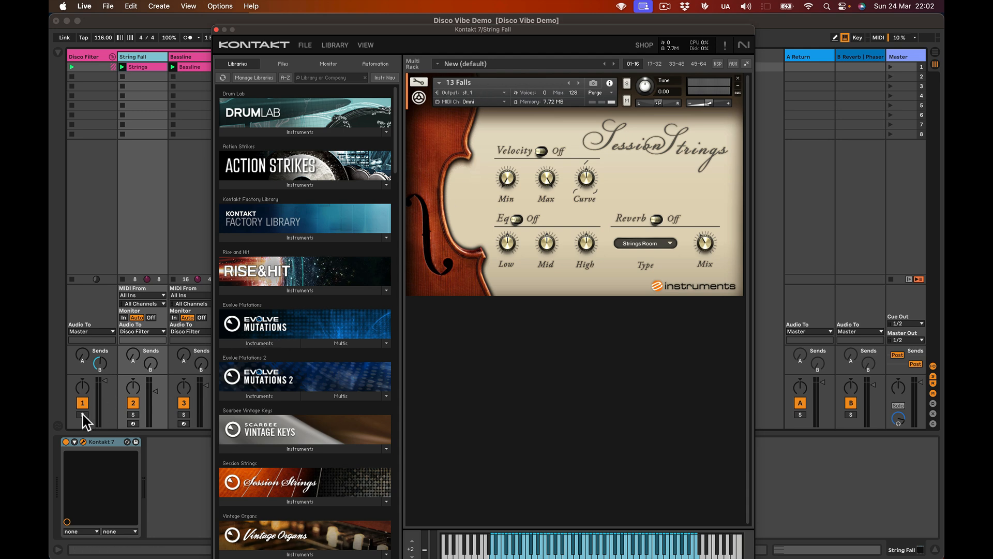
click(133, 415)
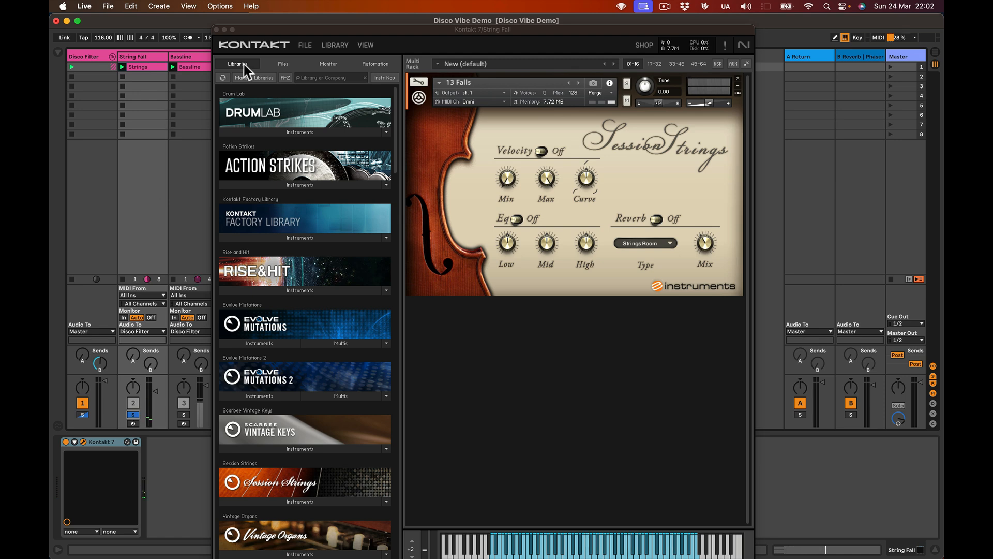
drag(287, 31, 519, 41)
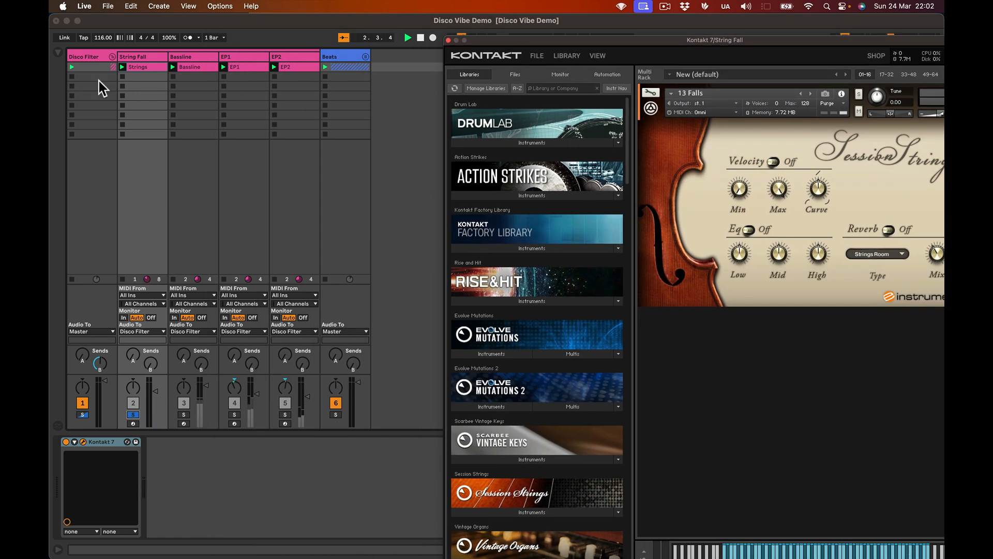
- Open up the Disco Filter group's Auto Filter to a 19.9 kHz cutoff with about 24% resonance
click(83, 58)
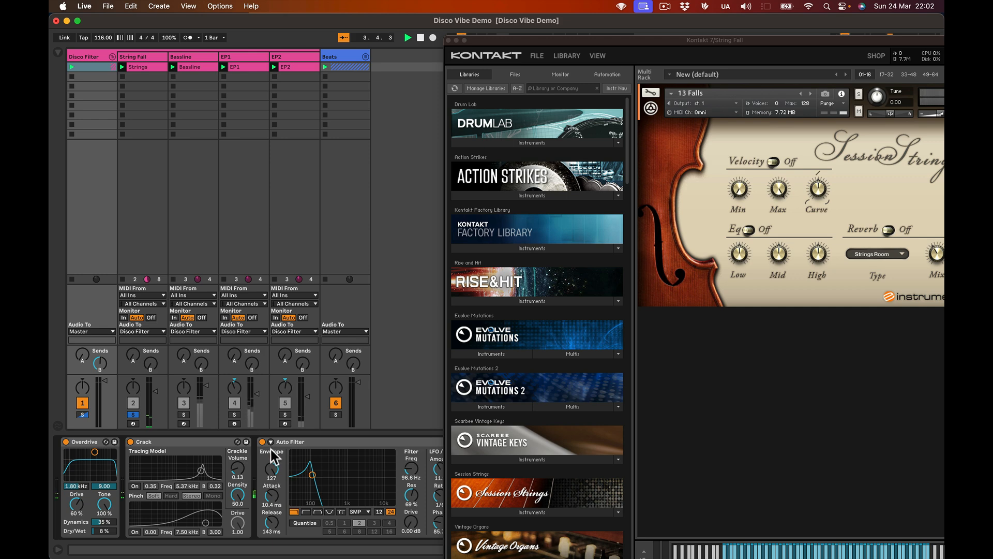
drag(312, 474, 392, 492)
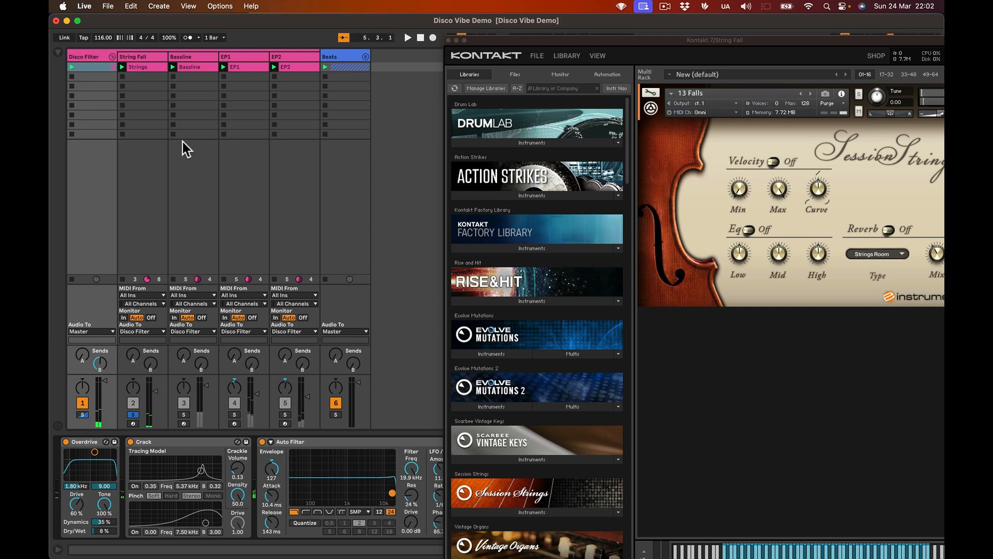
- Open the Strings clip and audition its F5, F4 and F3 octave notes one by one
click(144, 68)
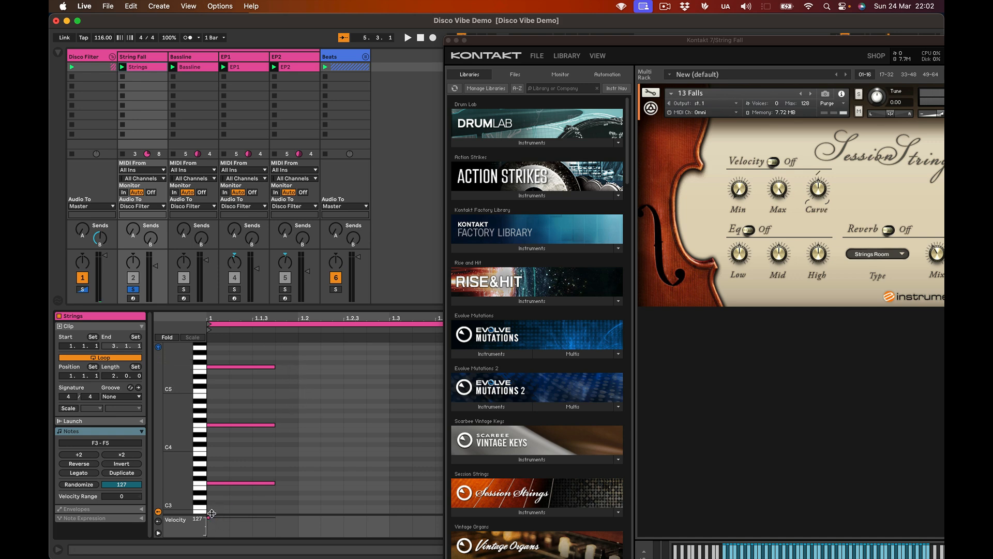
click(234, 368)
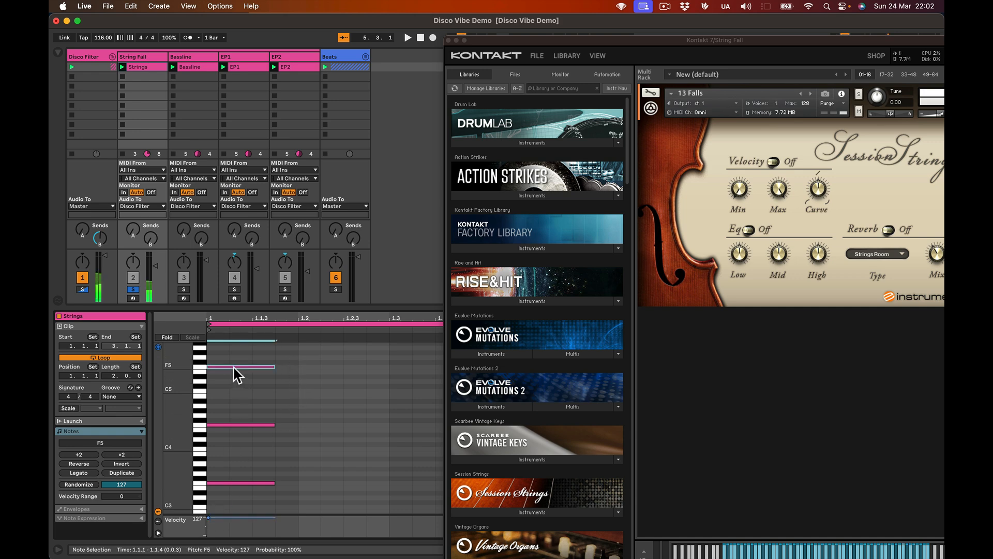
click(244, 424)
click(245, 483)
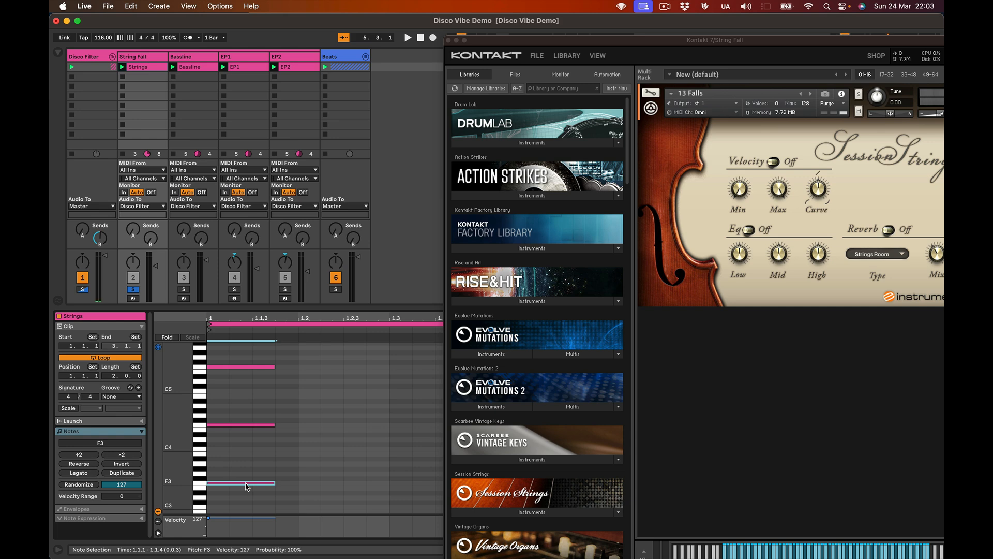
click(243, 425)
click(260, 368)
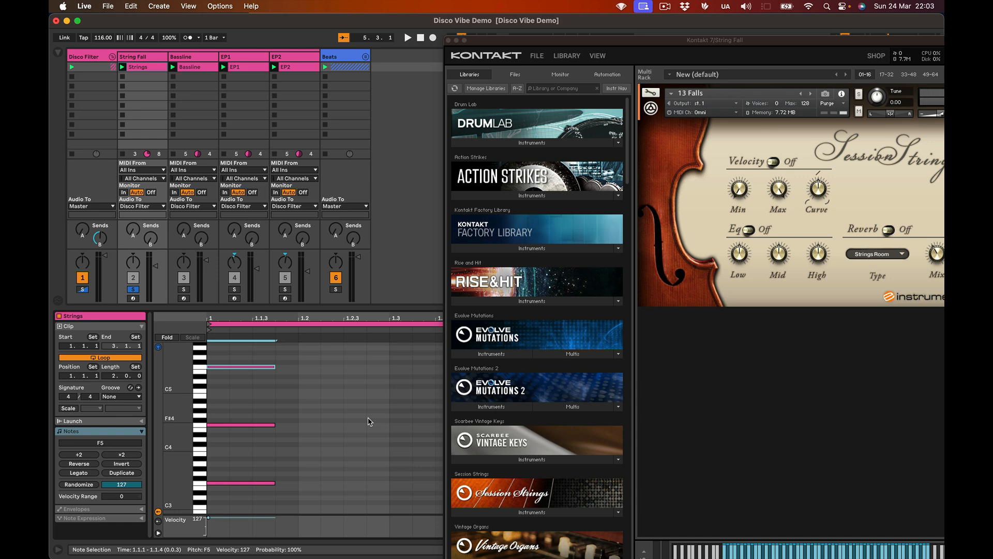
- Audition the 12 Glissando up preset in Kontakt with a short playback, and return to the 13 Falls preset
click(803, 95)
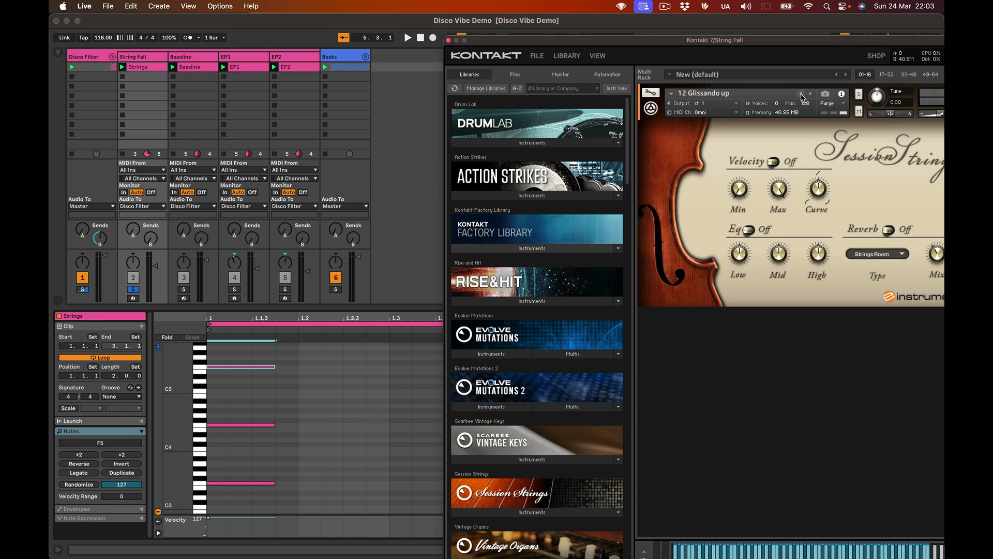
key(space)
key(space)
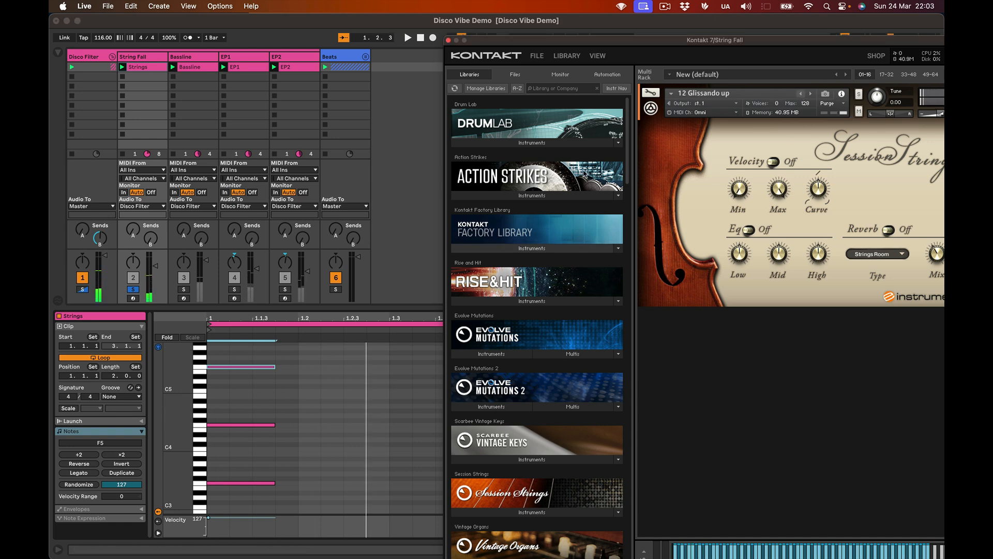
click(811, 94)
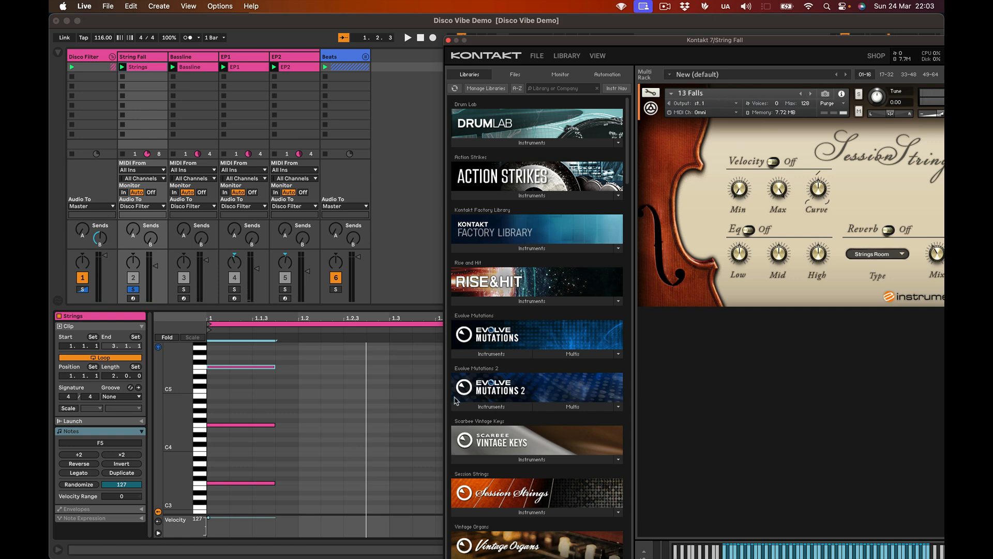
- Unsolo the String Fall track, solo the Bassline track and start playback
click(140, 297)
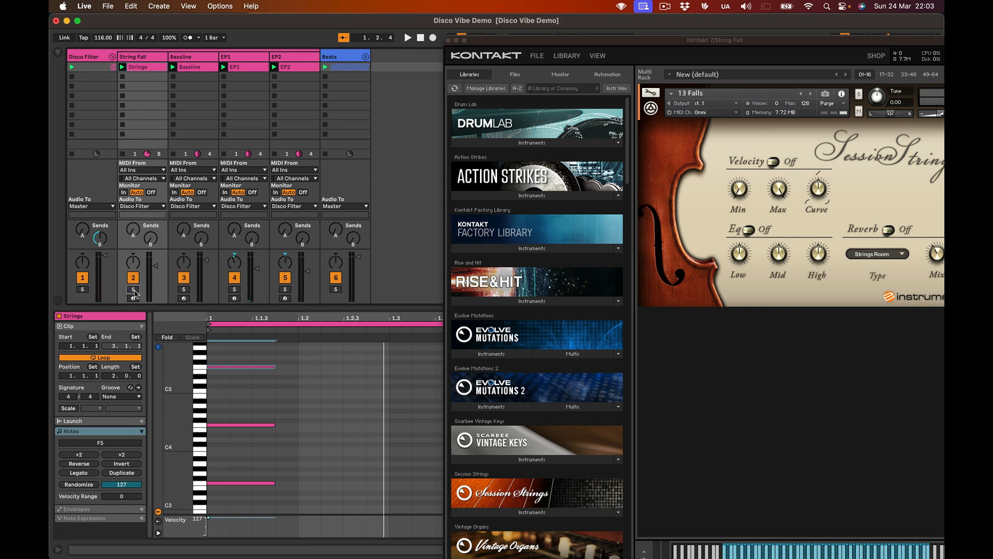
click(185, 291)
click(196, 57)
key(space)
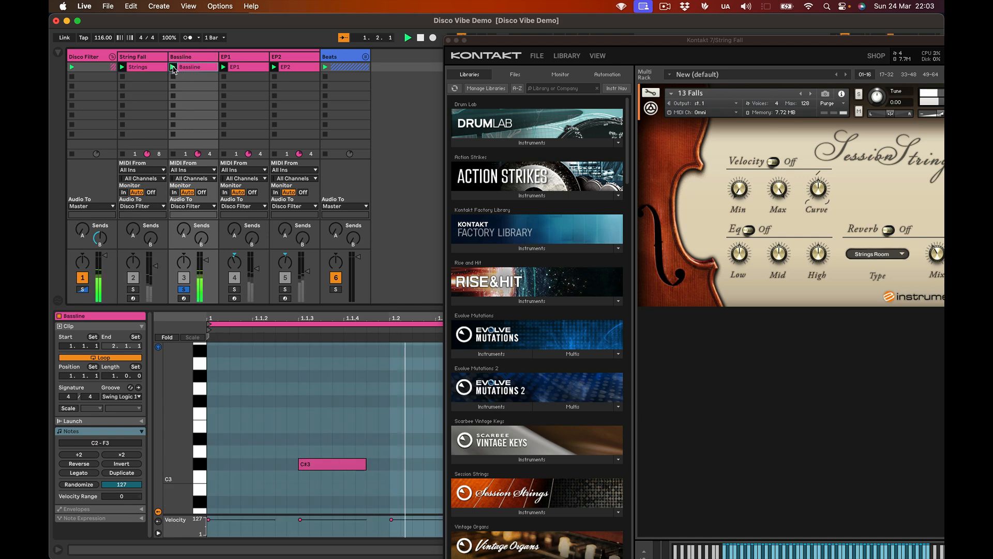
- Replace the String Fall instrument window with the Bassline track's Prime Bass, examine its Patterns page, and close it
double_click(189, 58)
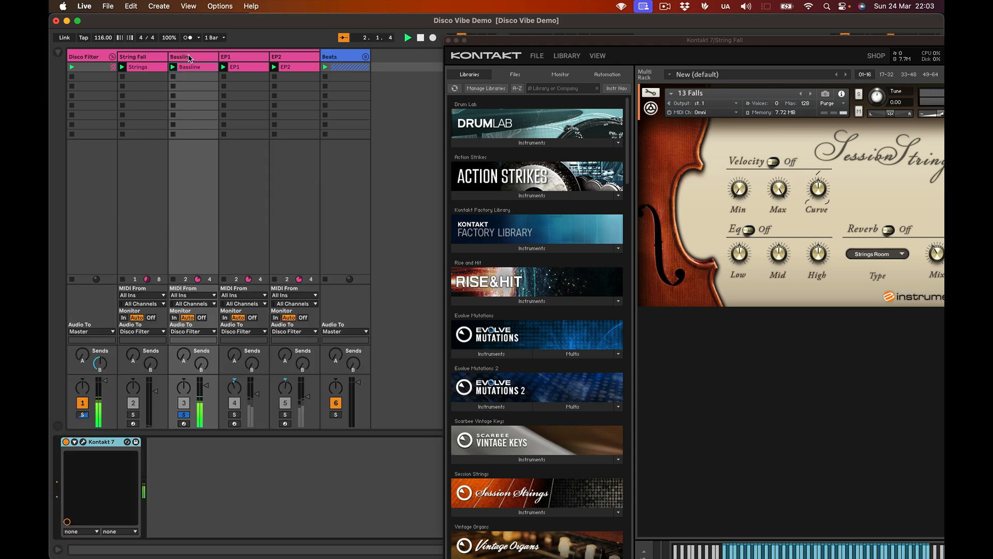
click(448, 41)
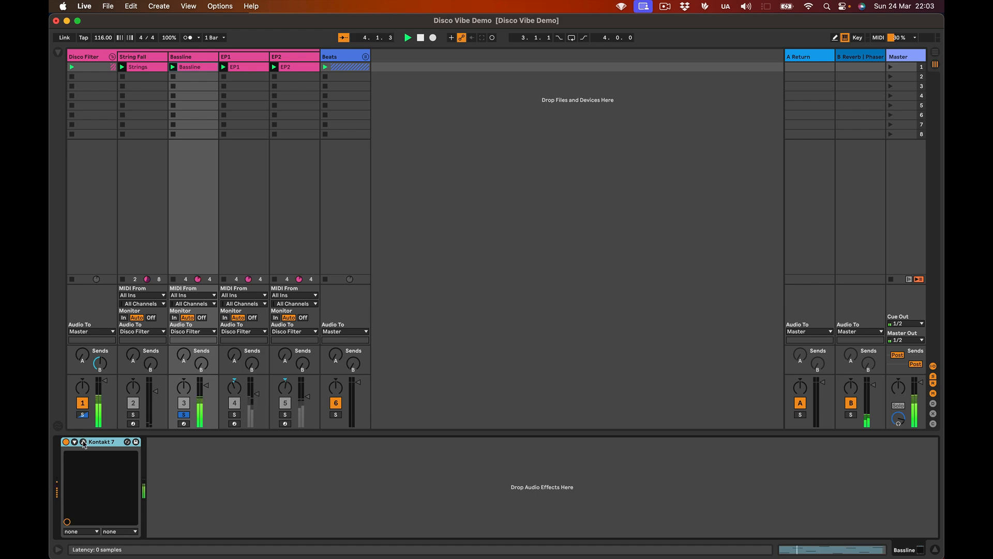
click(83, 442)
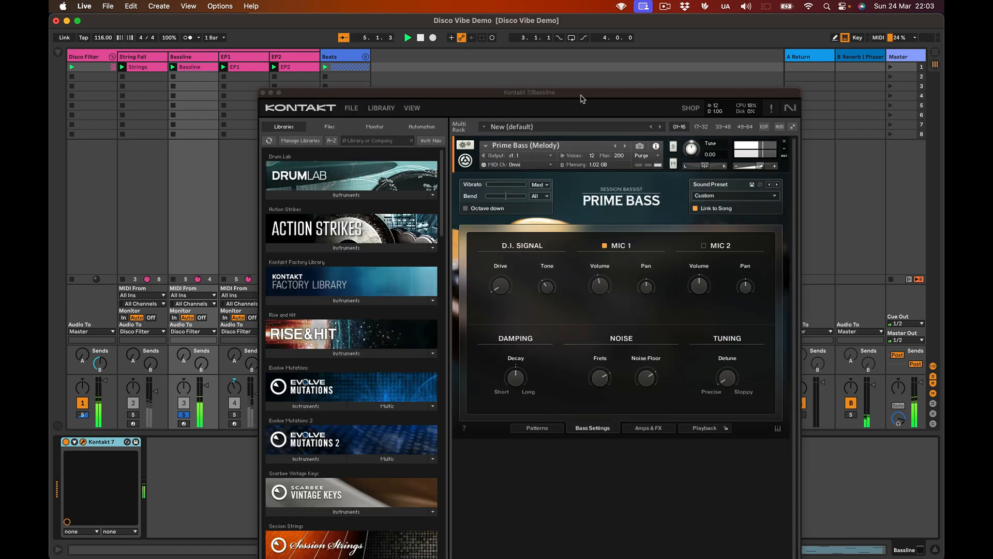
drag(584, 94, 537, 54)
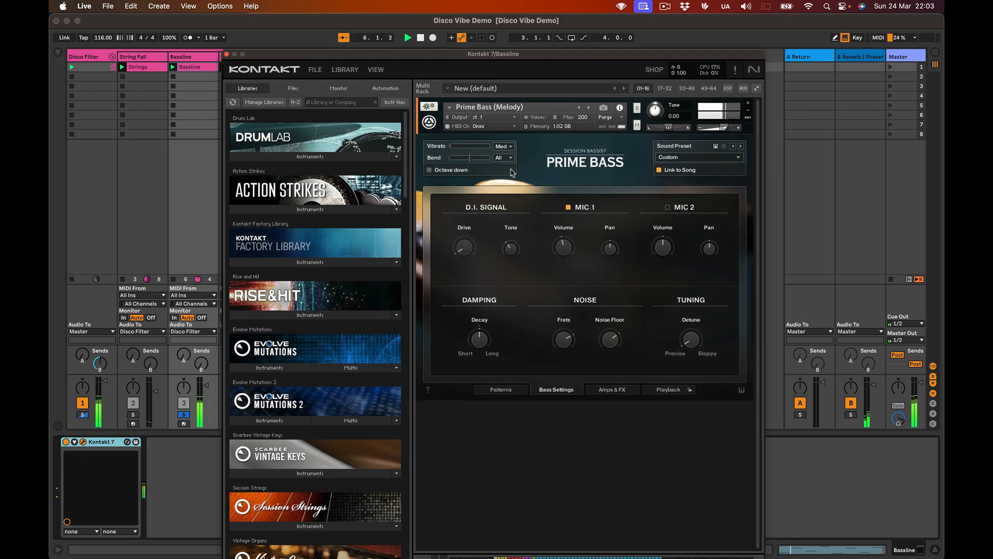
click(496, 391)
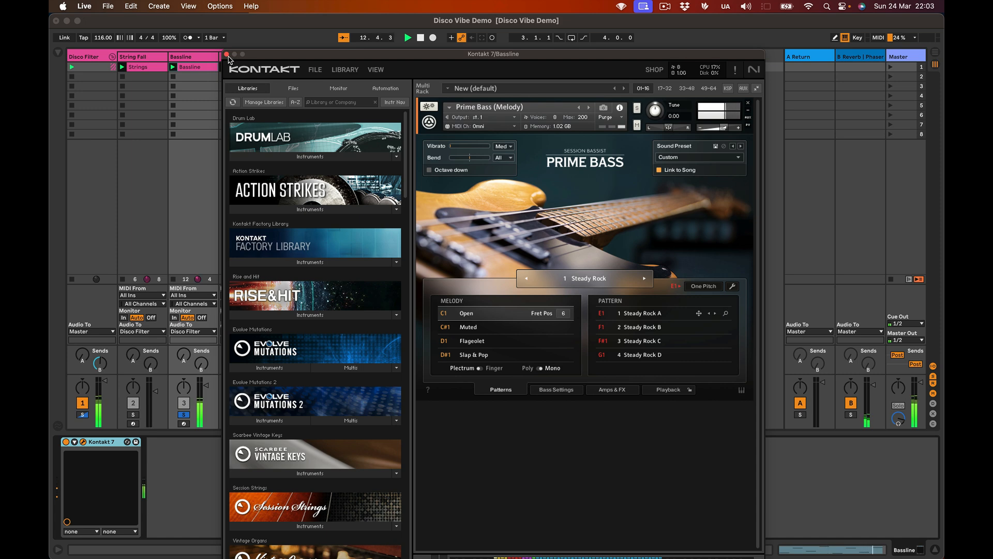
click(227, 54)
- Open the Bassline clip and examine its full note pattern in a temporarily enlarged note editor
double_click(199, 67)
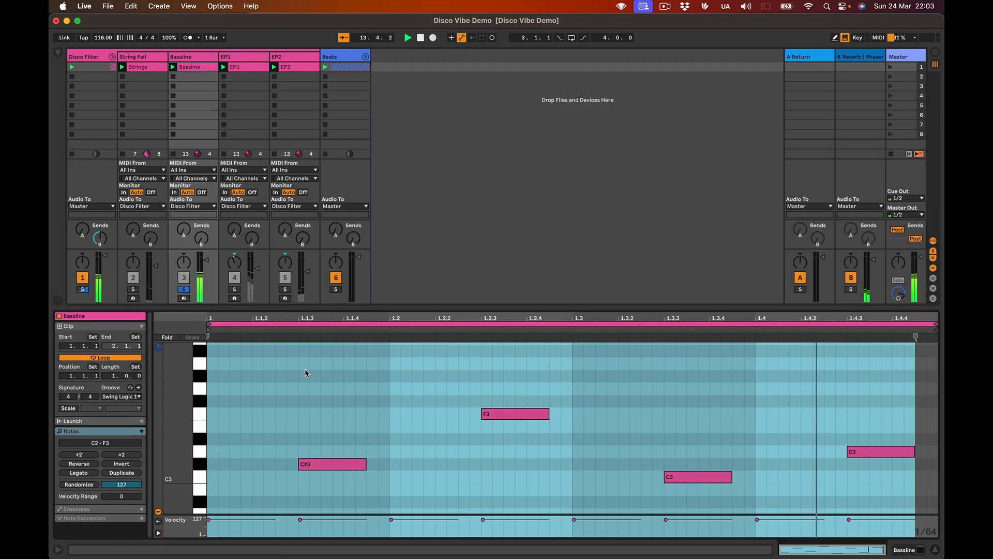
click(321, 424)
scroll(320, 424, down, 2)
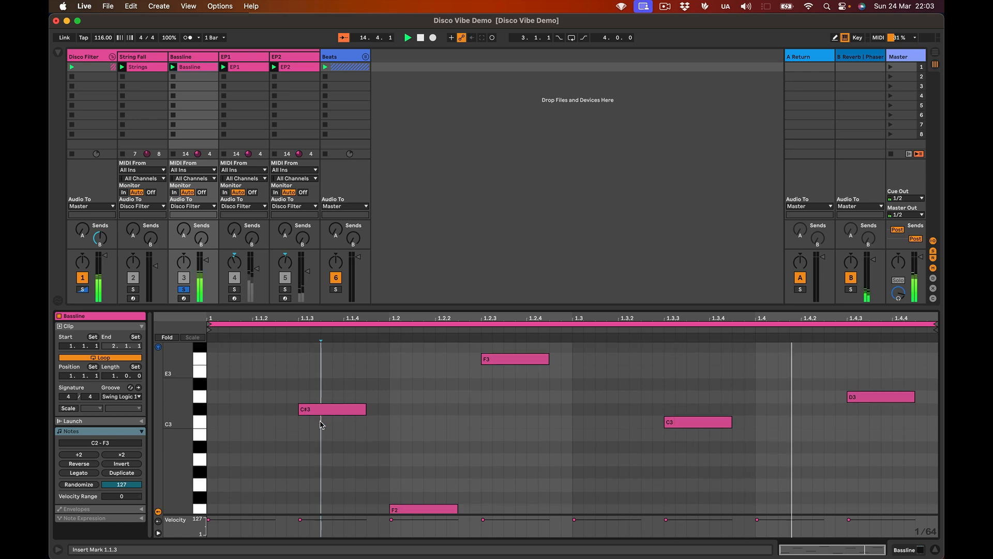
drag(437, 307, 460, 148)
scroll(509, 310, up, 3)
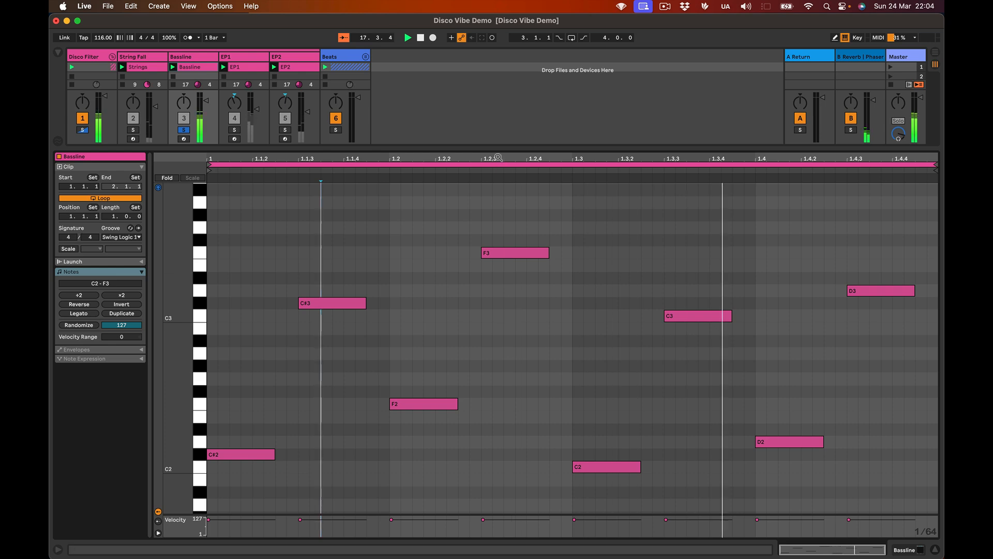
drag(490, 148, 441, 358)
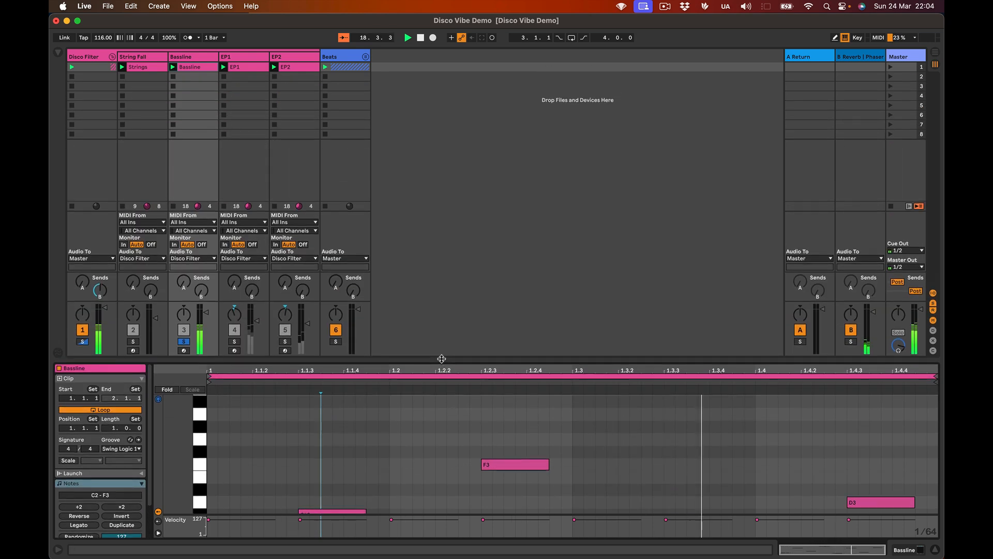
- Unsolo the Bassline track, solo the EP1 track and restart playback
click(183, 343)
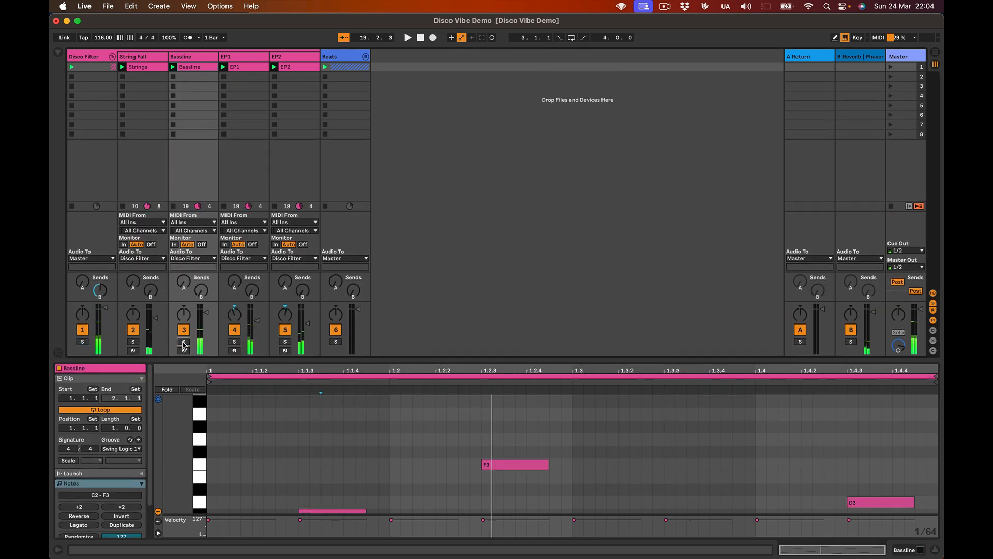
click(234, 341)
key(space)
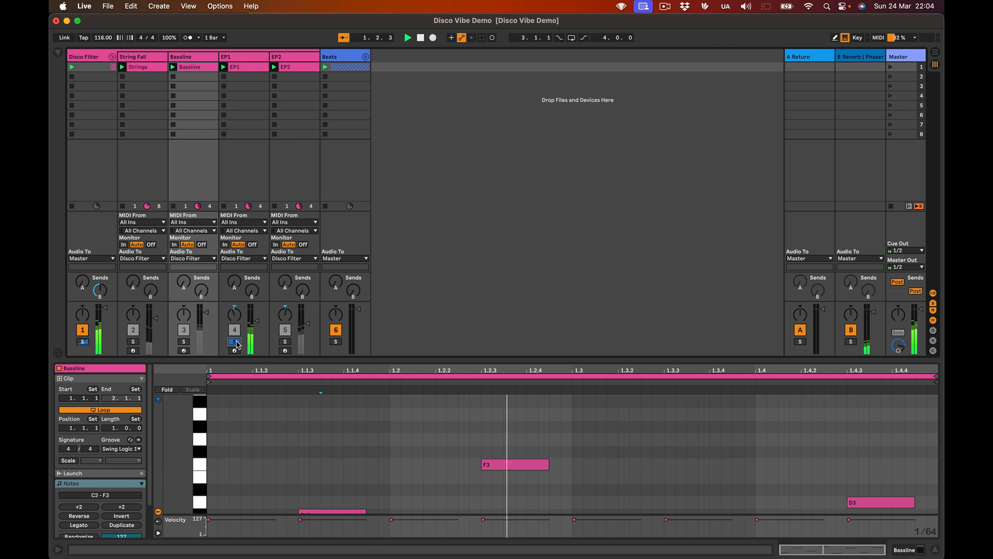
- Open the EP1 track's Kontakt instrument to examine its electric piano preset
click(238, 59)
click(238, 58)
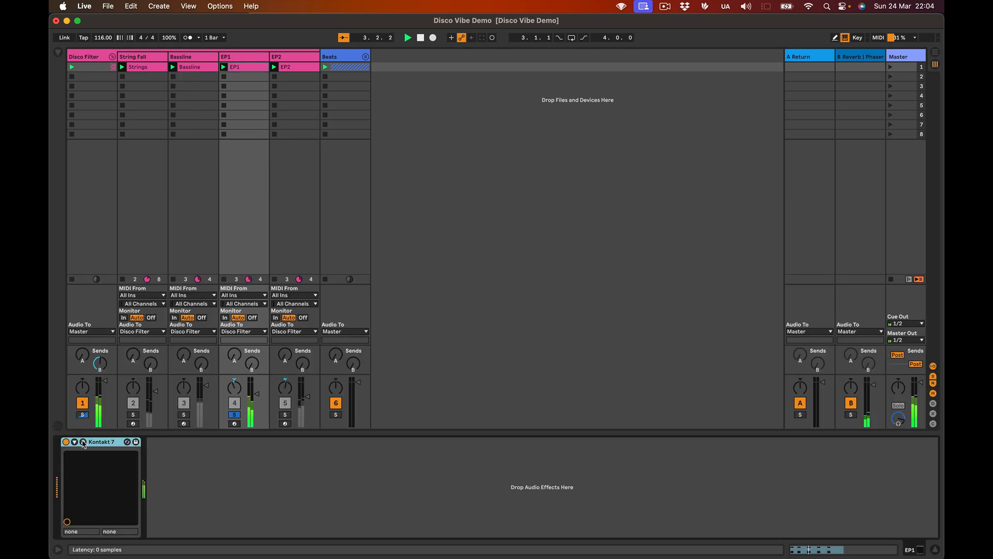
click(83, 442)
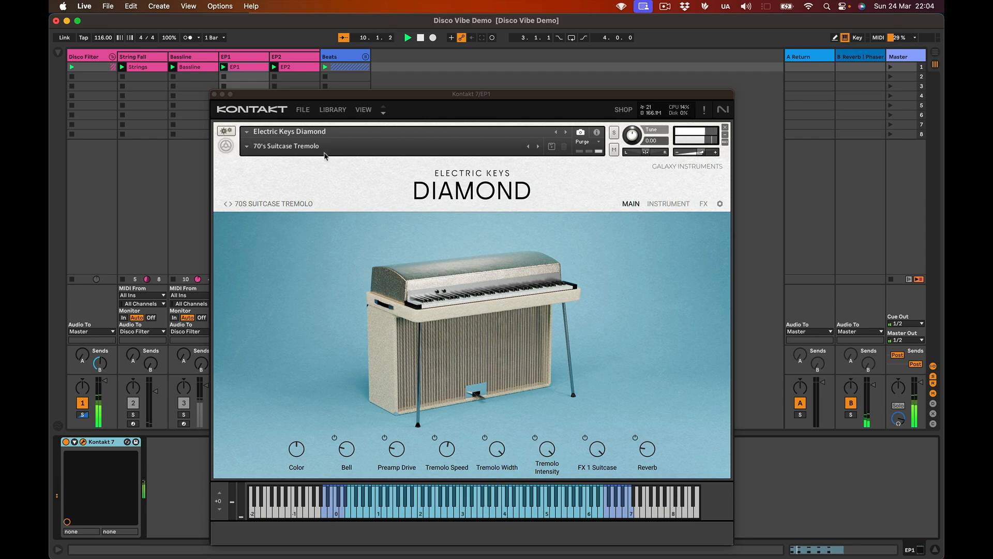
- Close the EP1 instrument window and open the EP1 clip to examine its MIDI note pattern
click(213, 95)
double_click(255, 68)
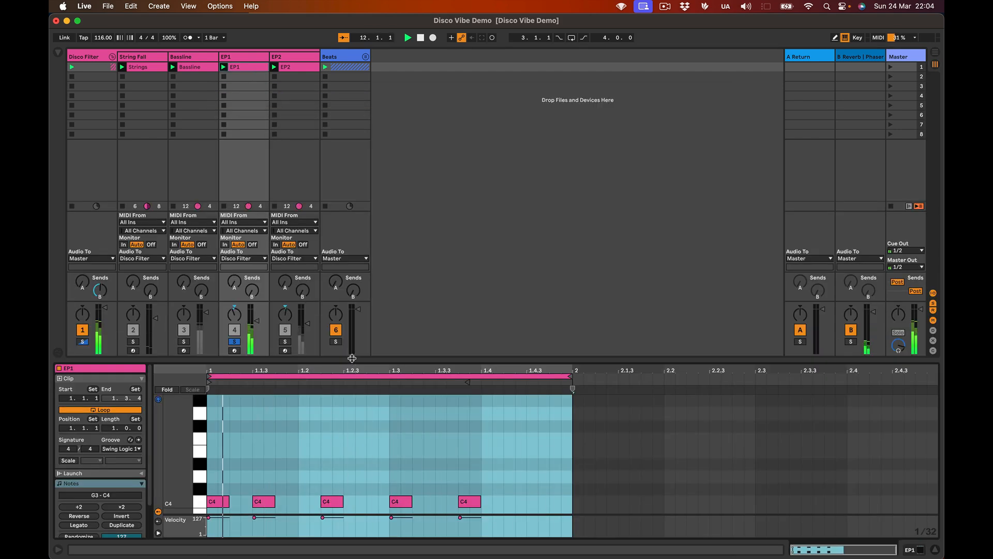
drag(351, 358, 375, 365)
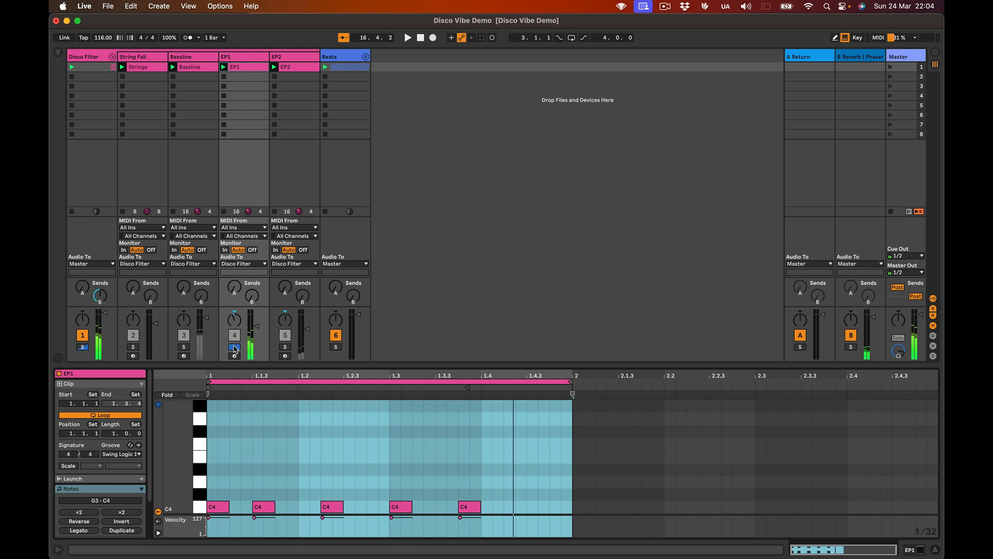
- Unsolo the EP1 track, solo the EP2 track and launch the EP2 clip
click(234, 347)
click(285, 346)
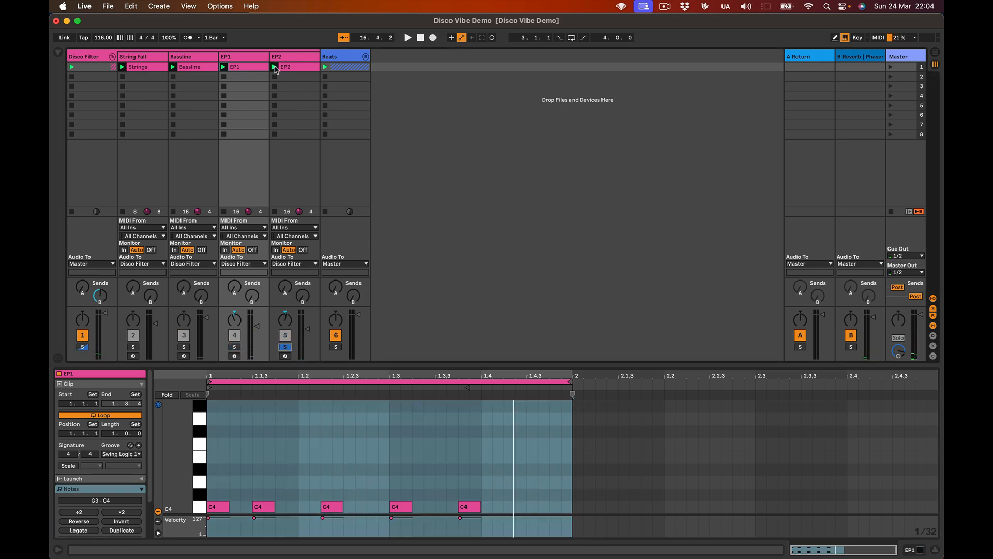
click(275, 68)
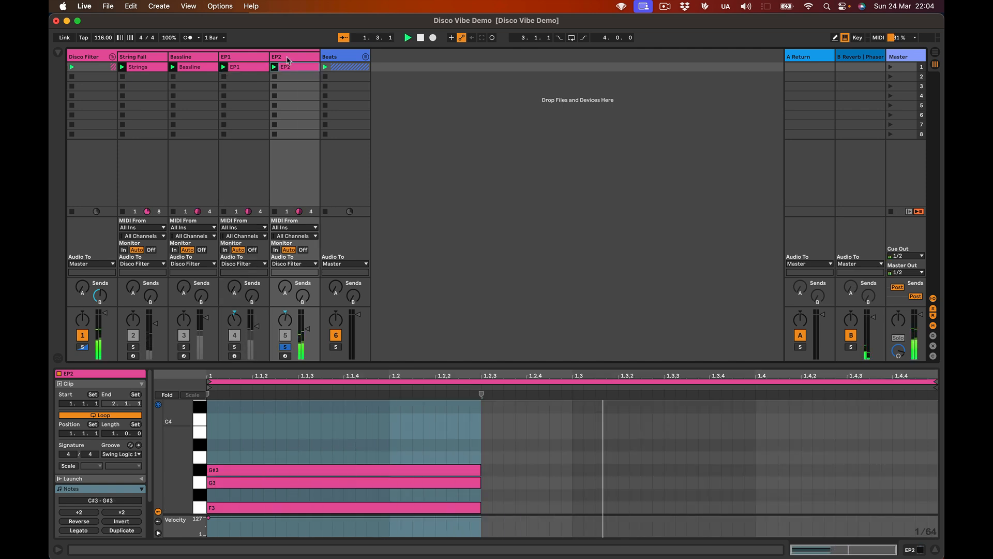
- Open the EP2 track's Kontakt instrument to examine its electric piano preset, and close its window
click(289, 58)
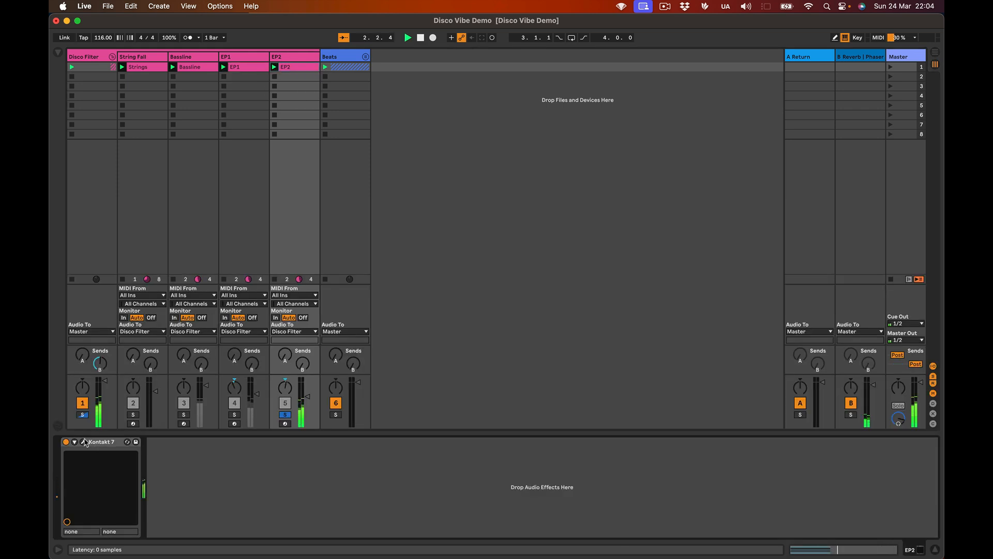
click(84, 441)
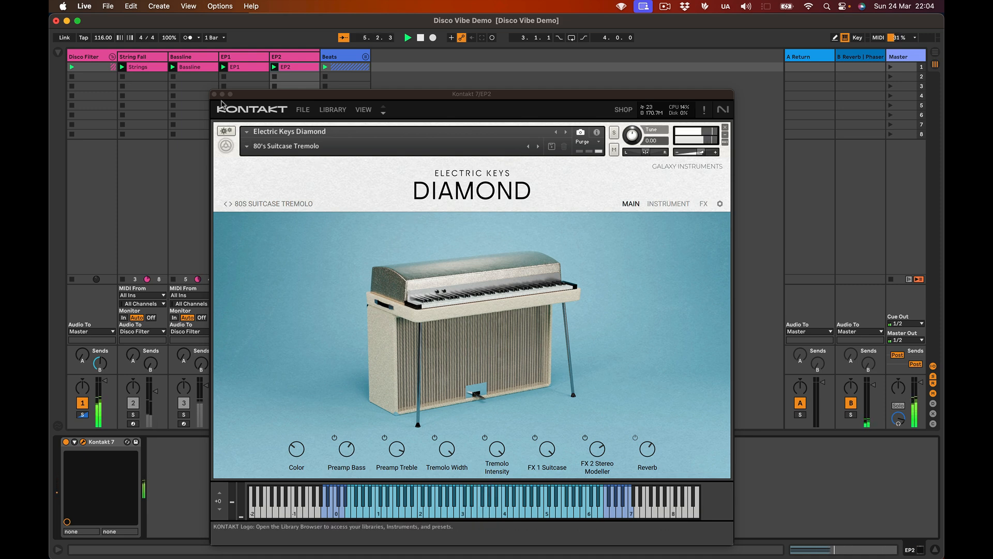
click(216, 98)
click(215, 95)
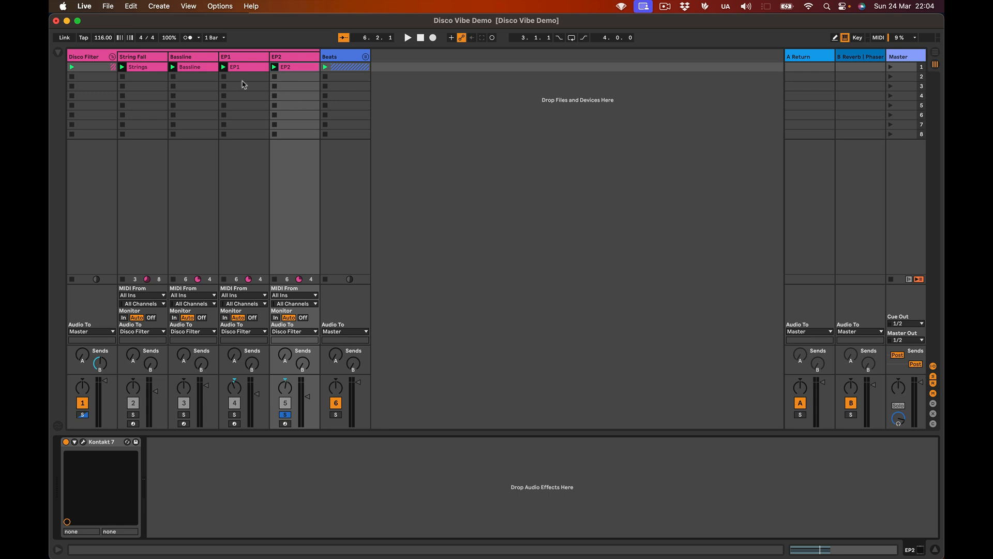
- Examine the Disco Filter group's effect chain from Crack to Gate, temporarily bypassing the Gate to compare the noise
click(86, 58)
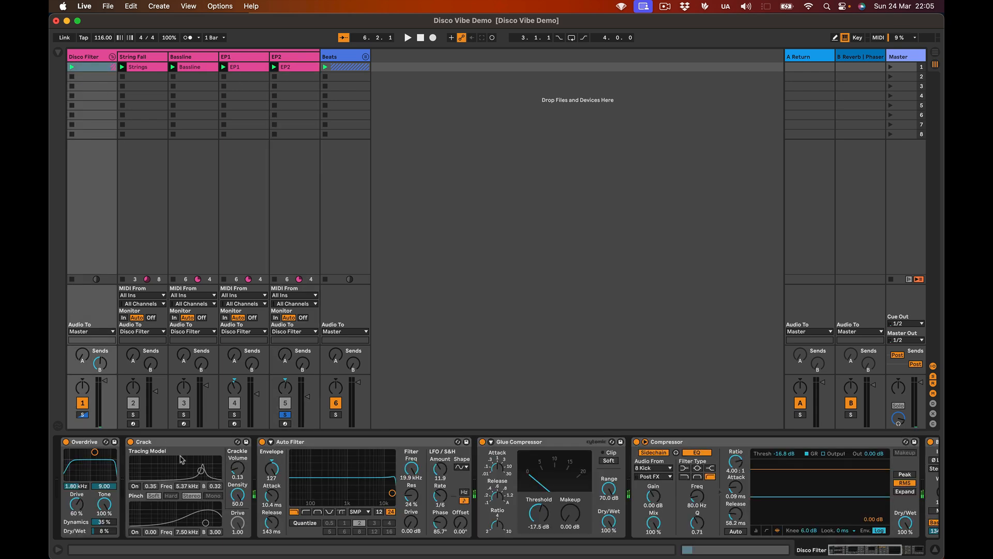
click(177, 446)
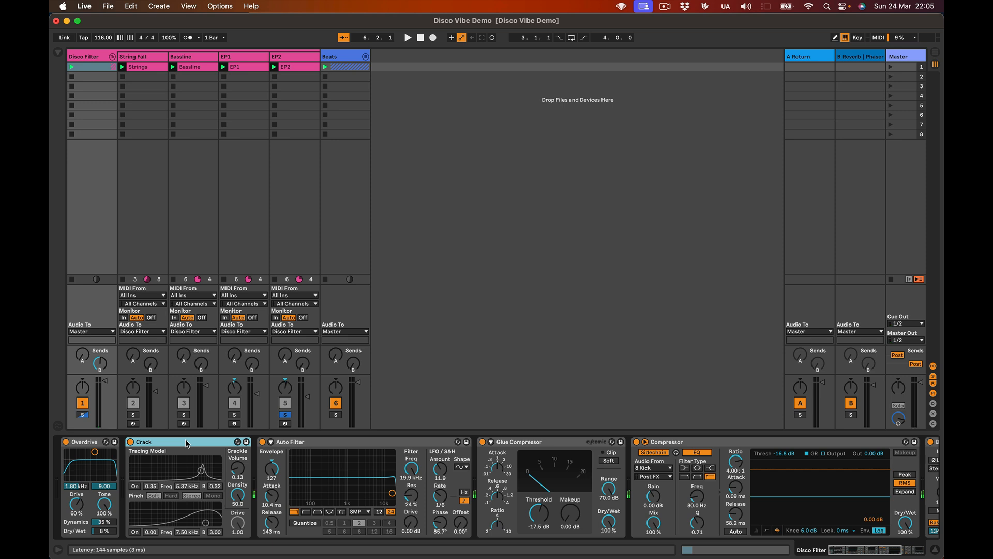
key(Delete)
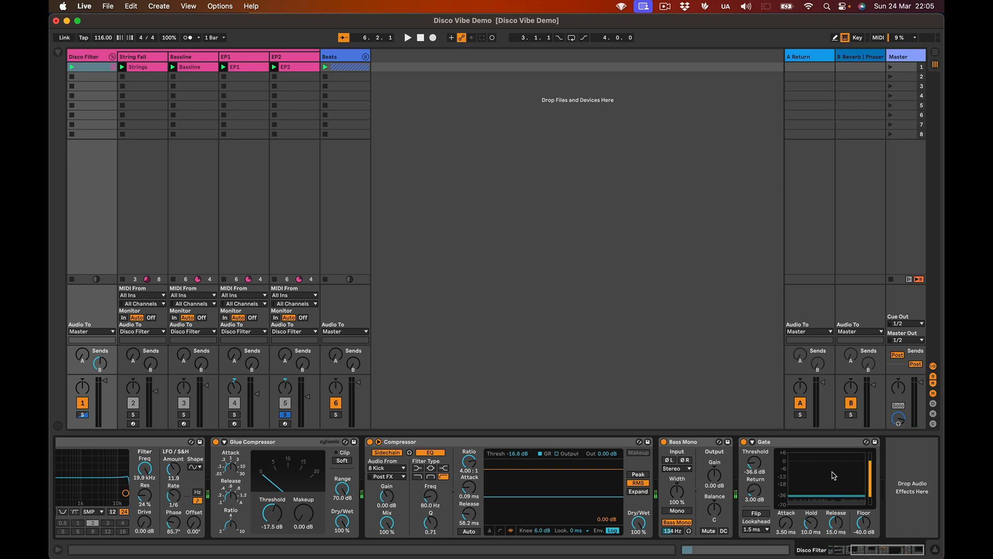
click(744, 442)
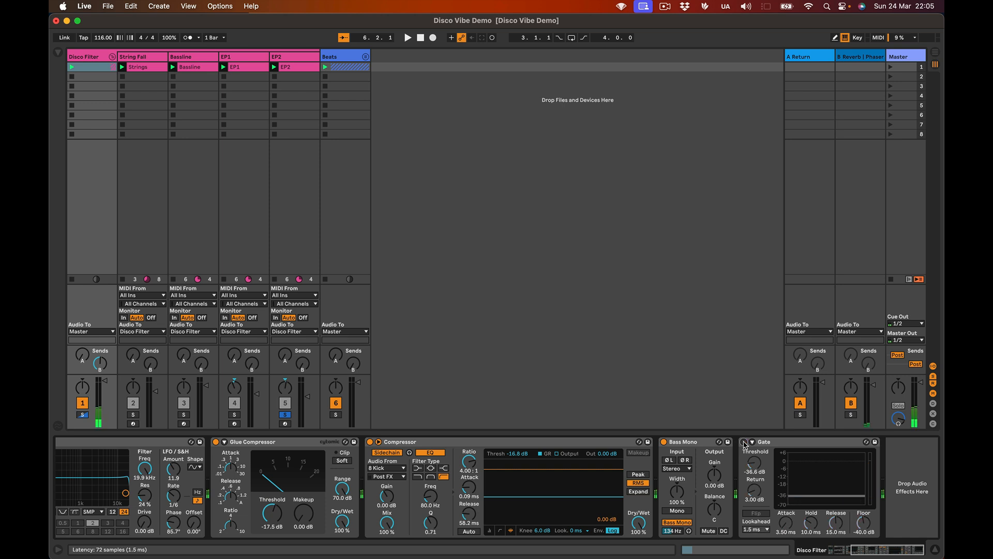
click(744, 443)
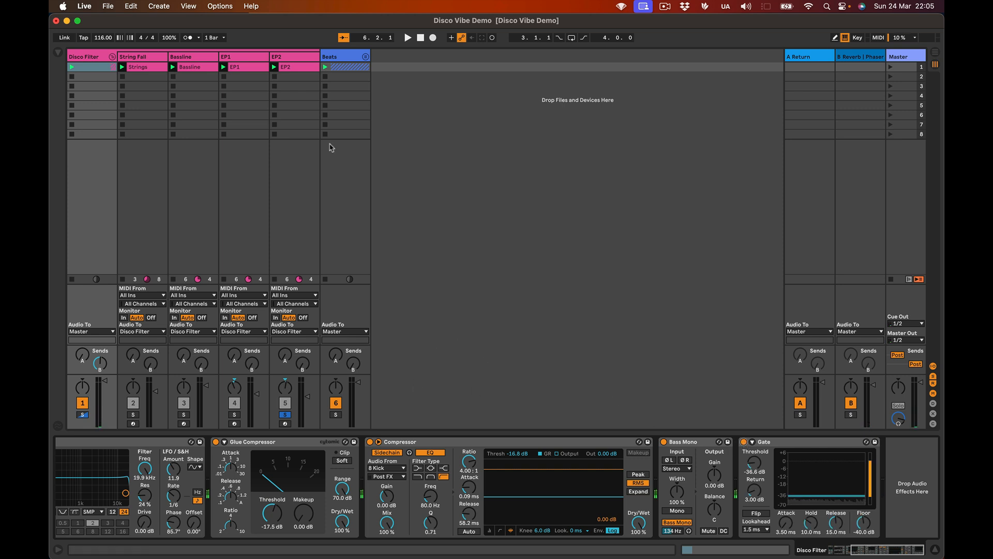
- Play the EP2 clip briefly, stop playback, and look over the String Fall and EP2 tracks
click(275, 67)
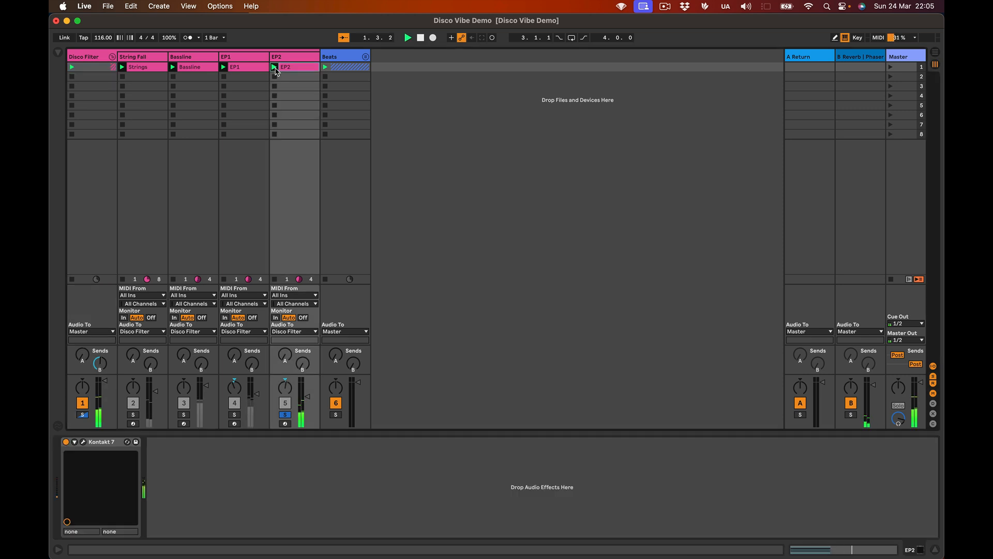
key(space)
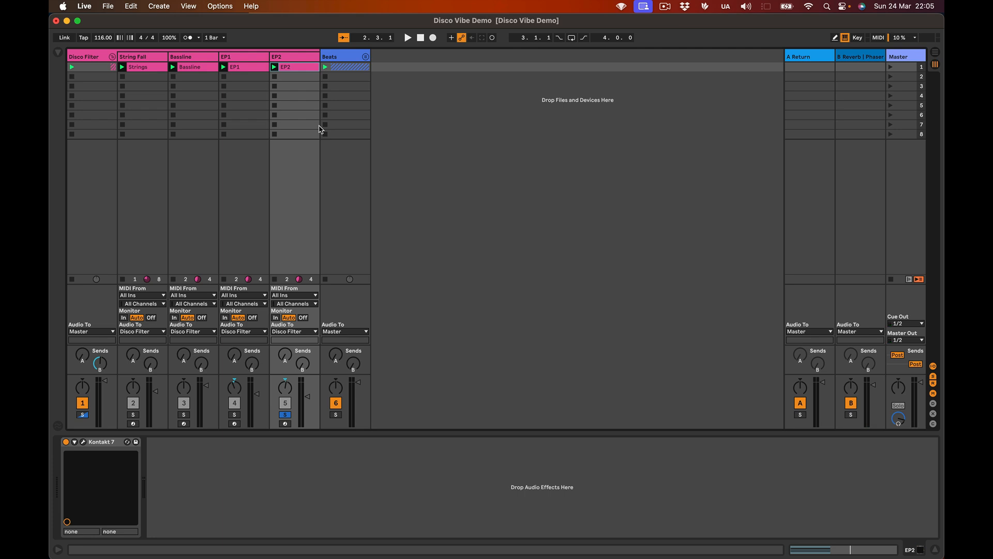
click(163, 69)
click(303, 67)
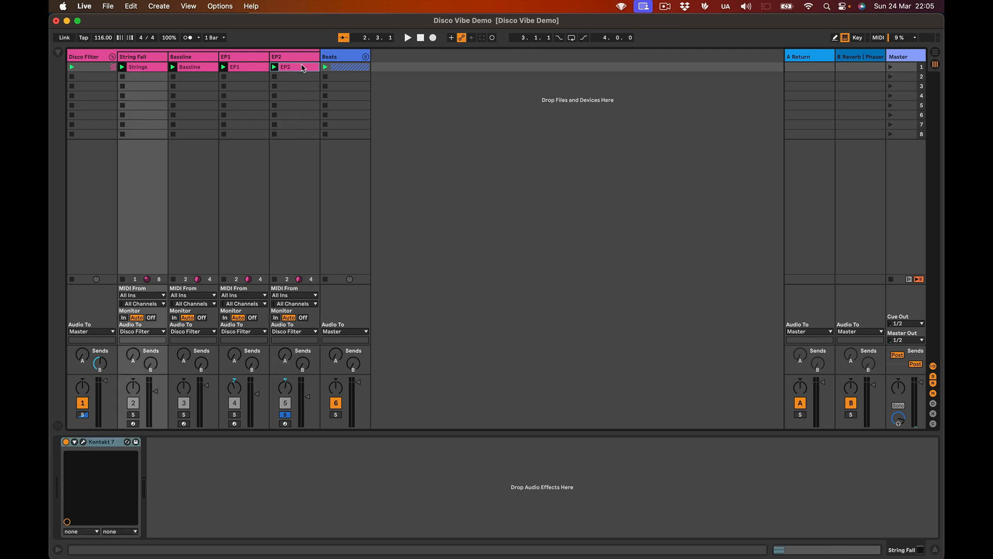
- Show the Overdrive at the start of the Disco Filter group's chain and solo the whole group instead of only EP2
click(91, 55)
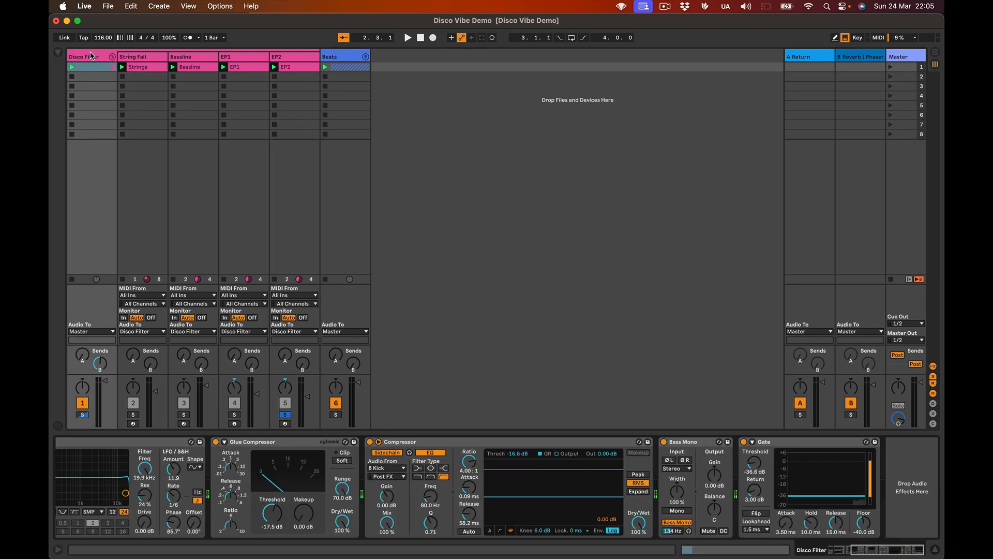
scroll(265, 513, left, 5)
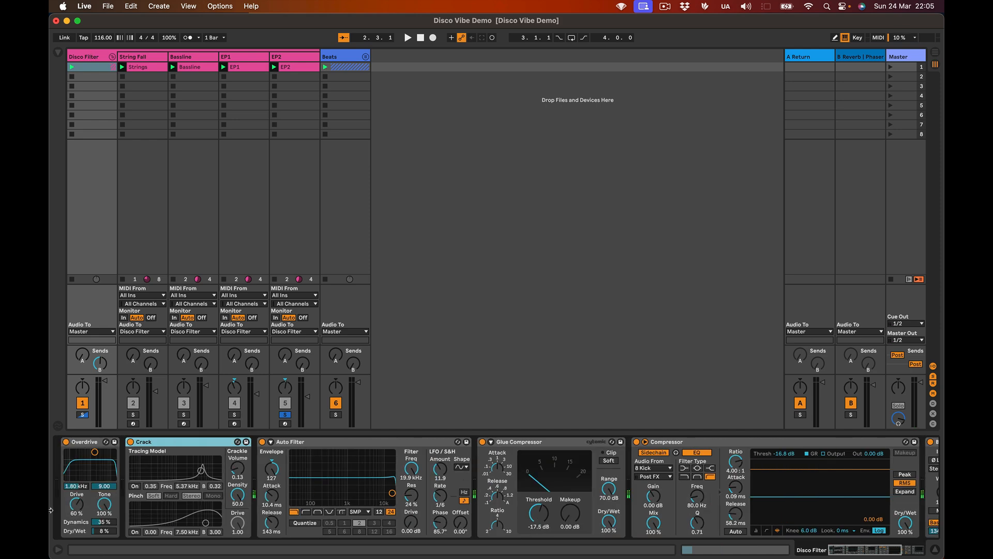
click(90, 444)
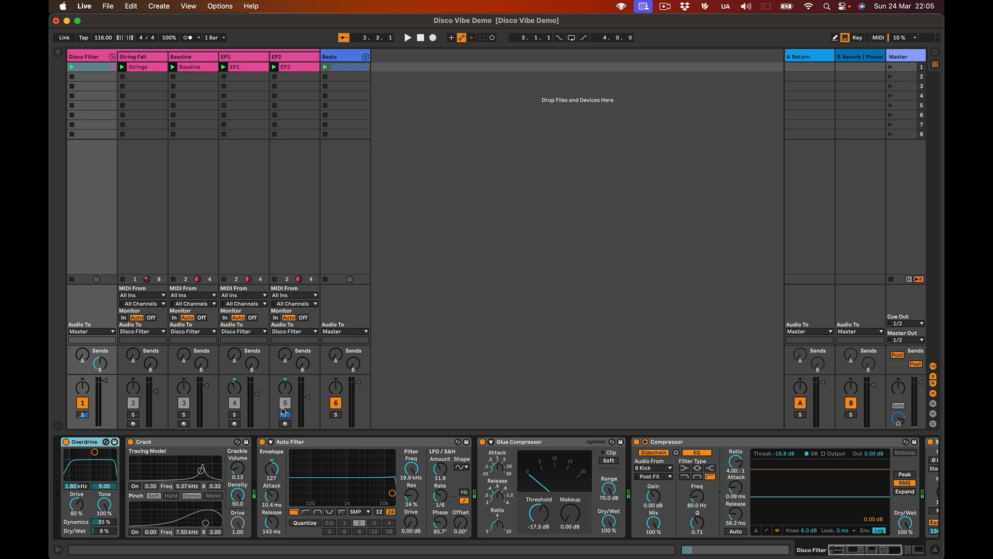
click(84, 416)
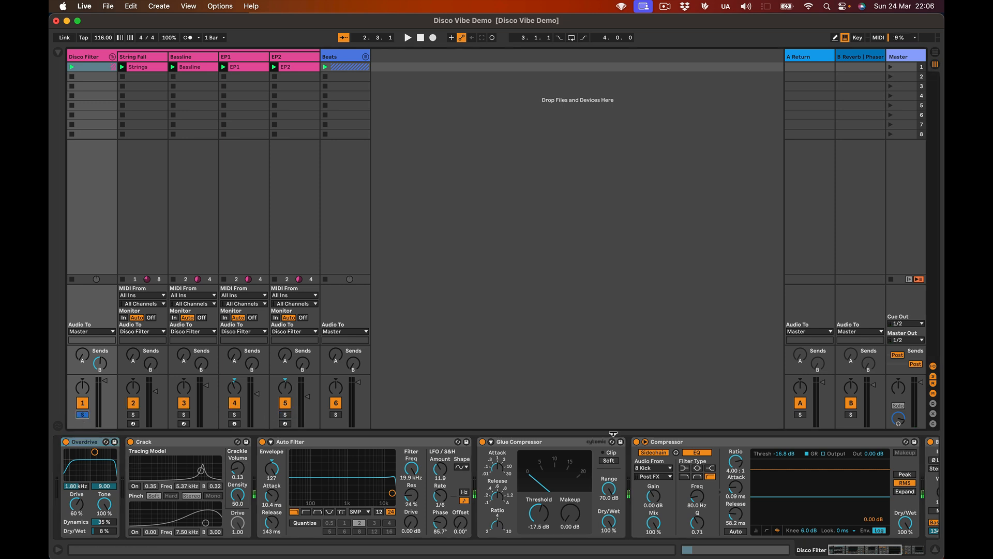
- Bypass the group's Overdrive, Crack, Auto Filter, Glue Compressor, Compressor, Bass Mono and Gate, and audition the dry sound
click(69, 445)
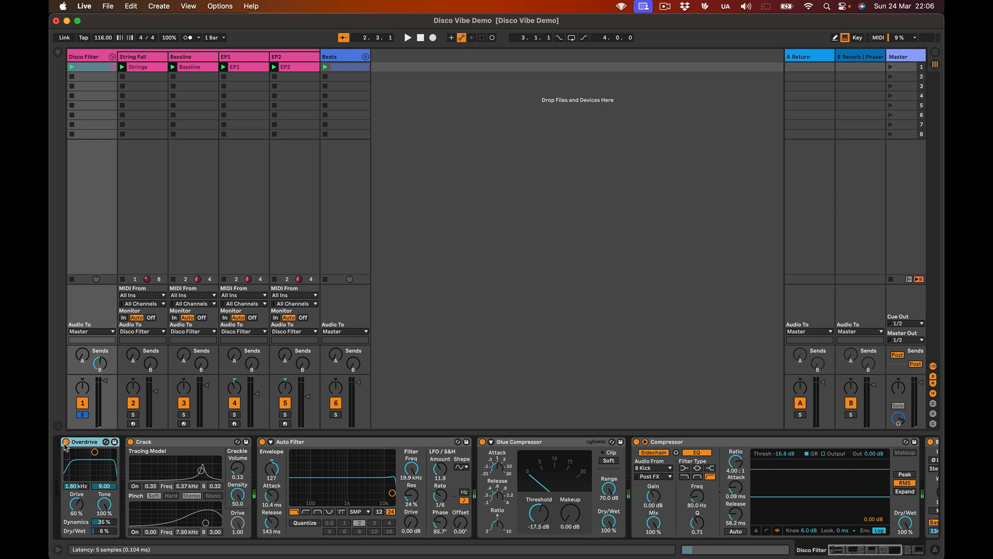
click(130, 441)
click(262, 442)
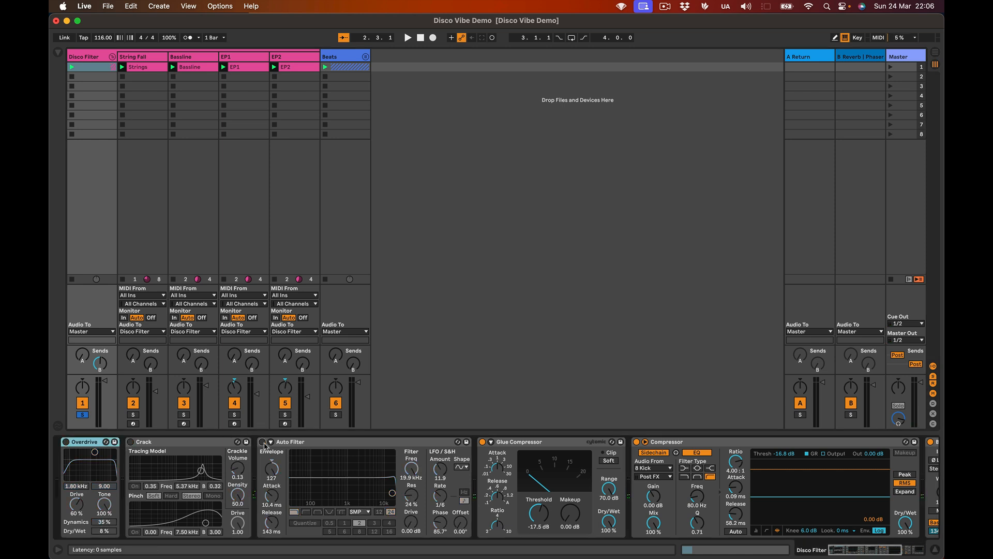
click(482, 441)
click(637, 441)
scroll(638, 444, right, 5)
click(664, 442)
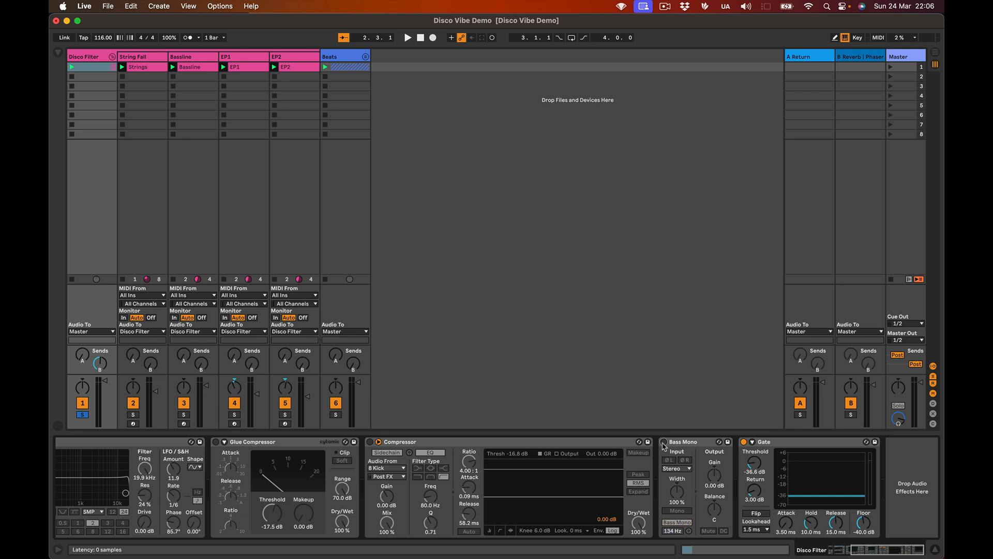
click(743, 442)
scroll(531, 504, left, 5)
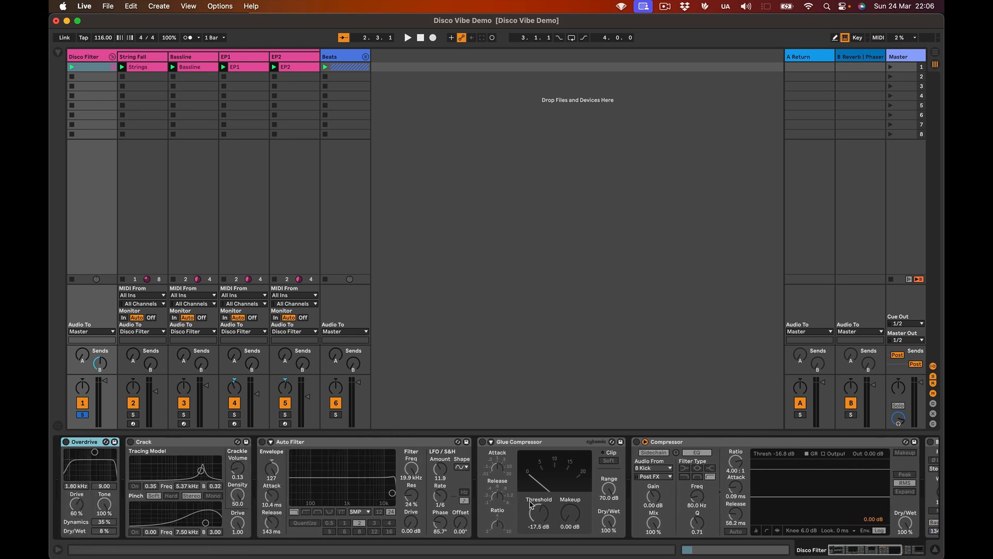
key(space)
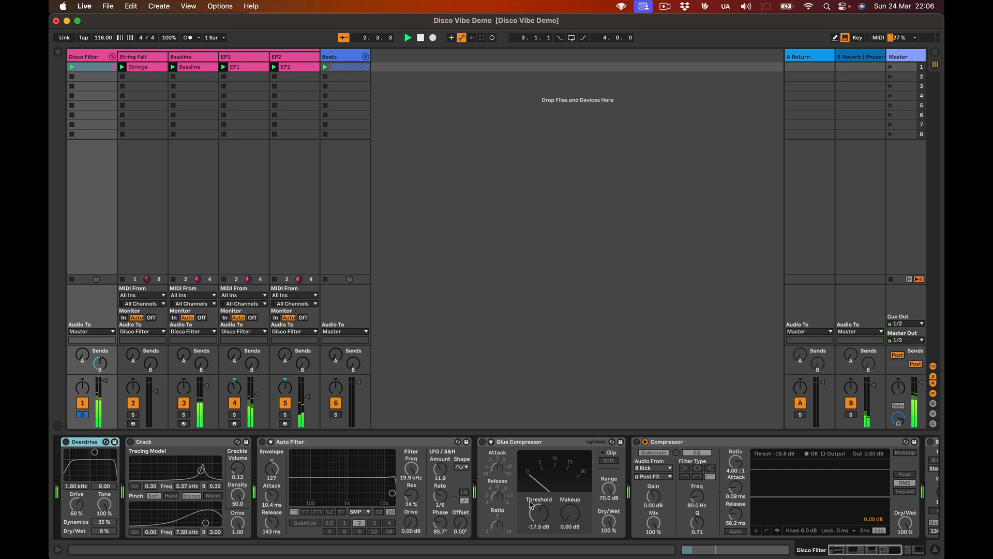
key(space)
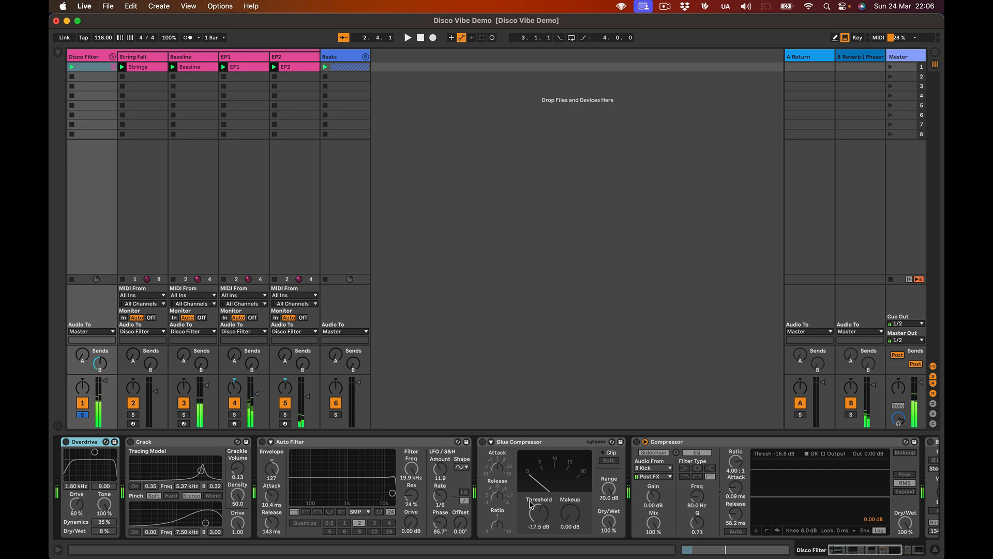
- Re-enable the Overdrive on the Disco Filter group and audition its effect on the sound
click(66, 441)
key(space)
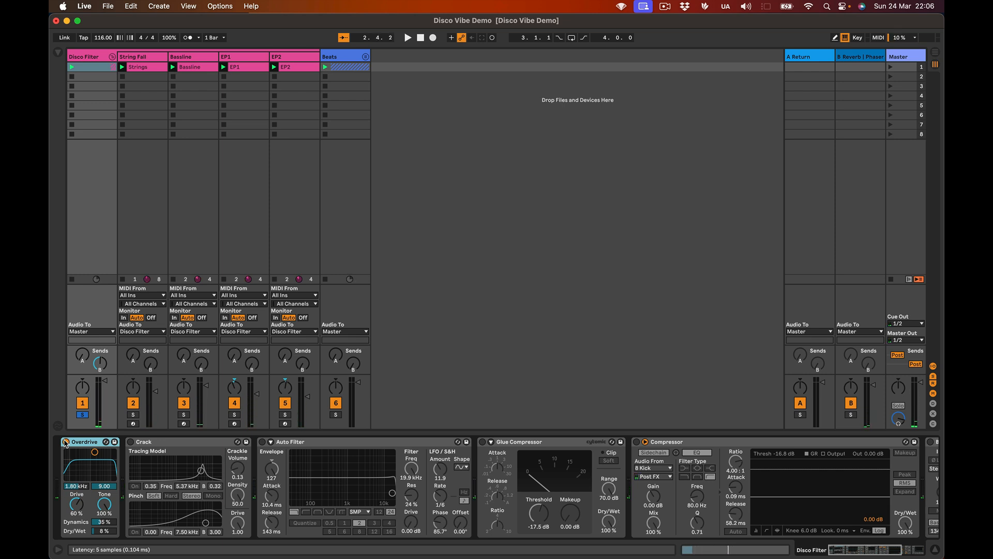
key(space)
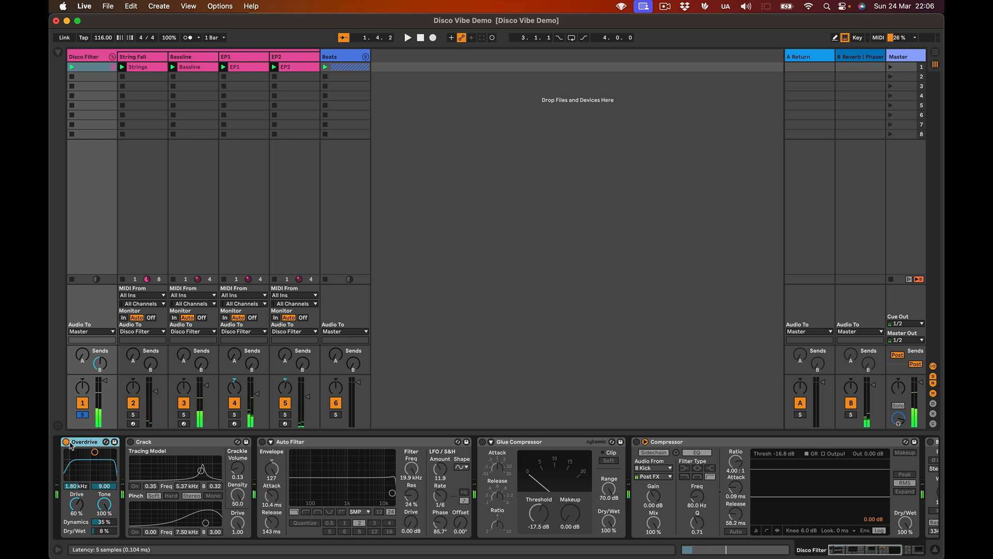
- Re-enable the Crack and Gate devices on the Disco Filter group and audition the result
click(130, 442)
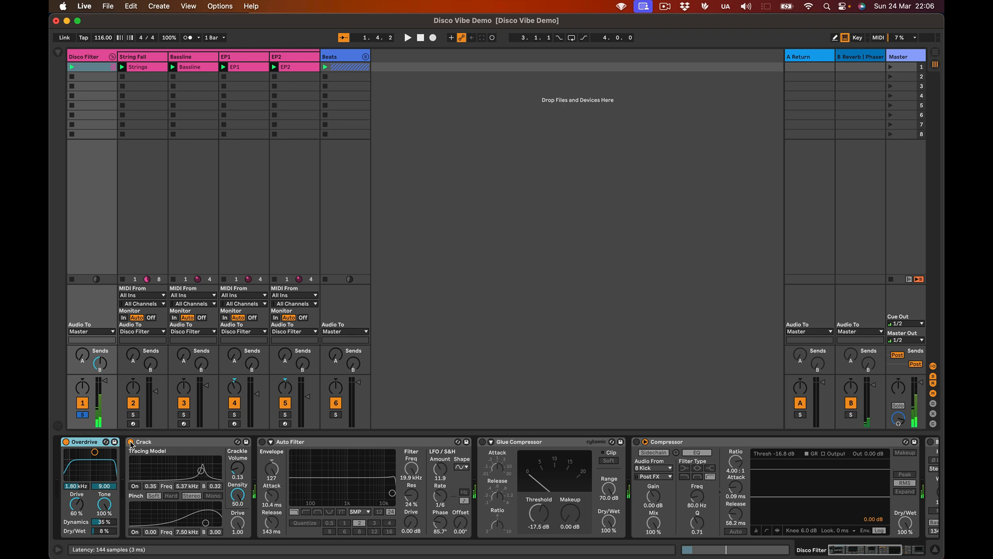
scroll(155, 453, right, 10)
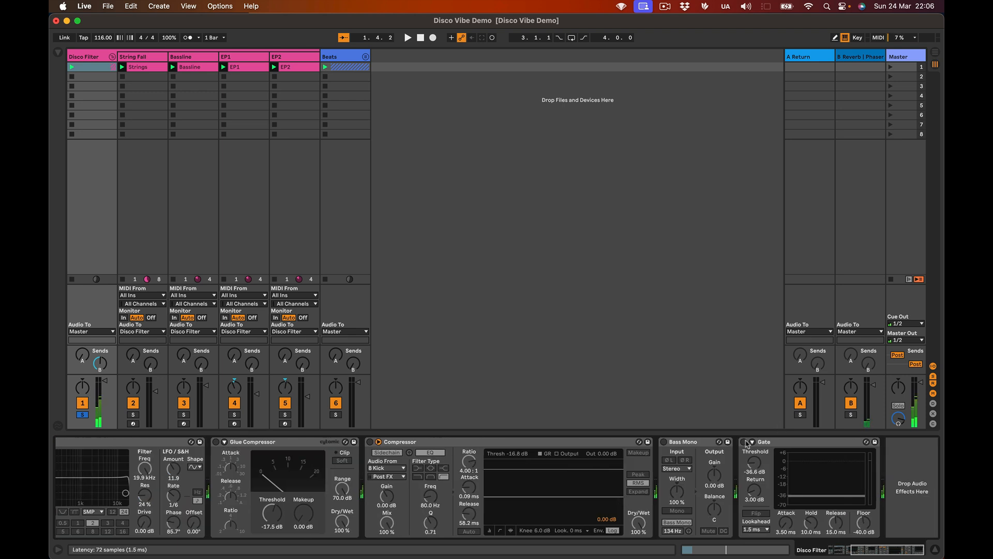
click(743, 443)
key(space)
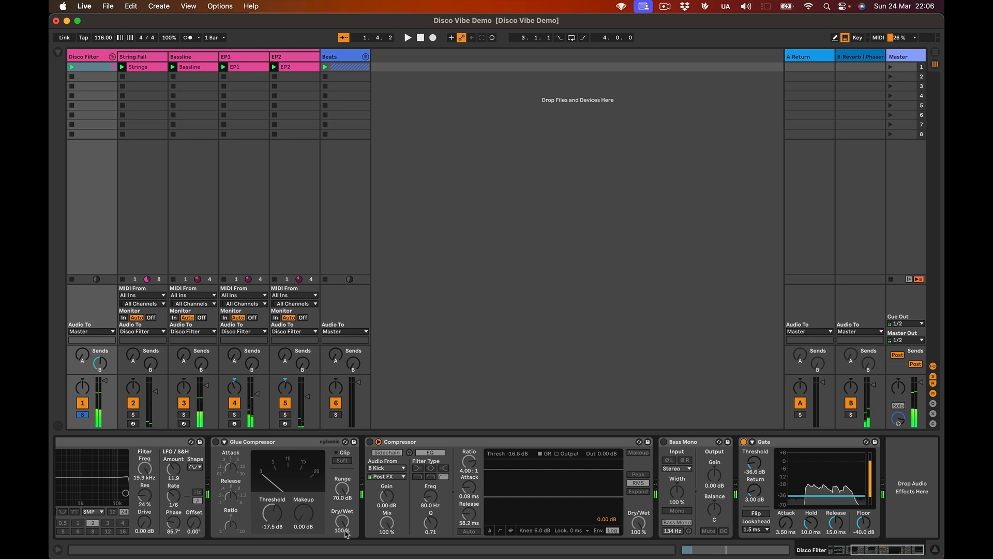
- Re-enable the Auto Filter on the Disco Filter group and select its cutoff point
scroll(325, 461, left, 8)
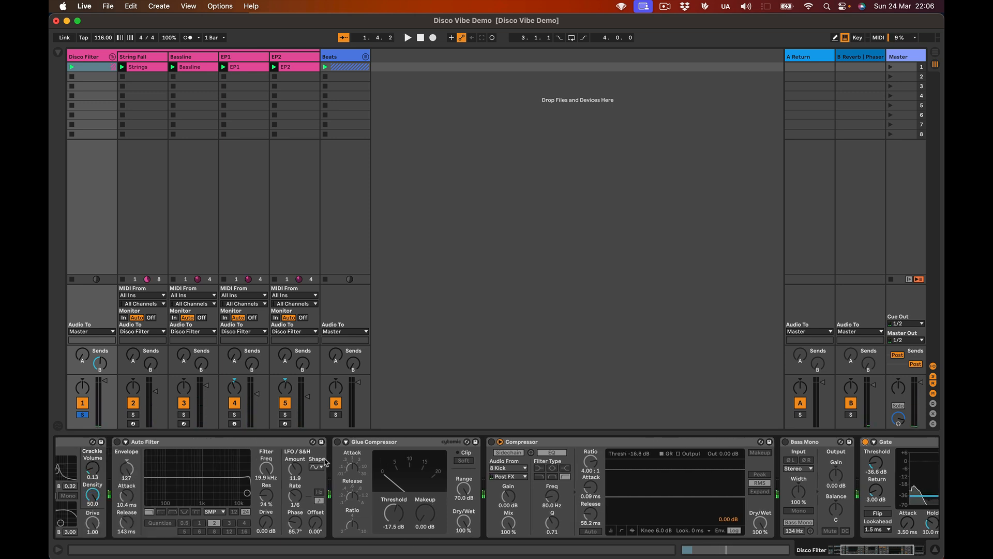
click(262, 441)
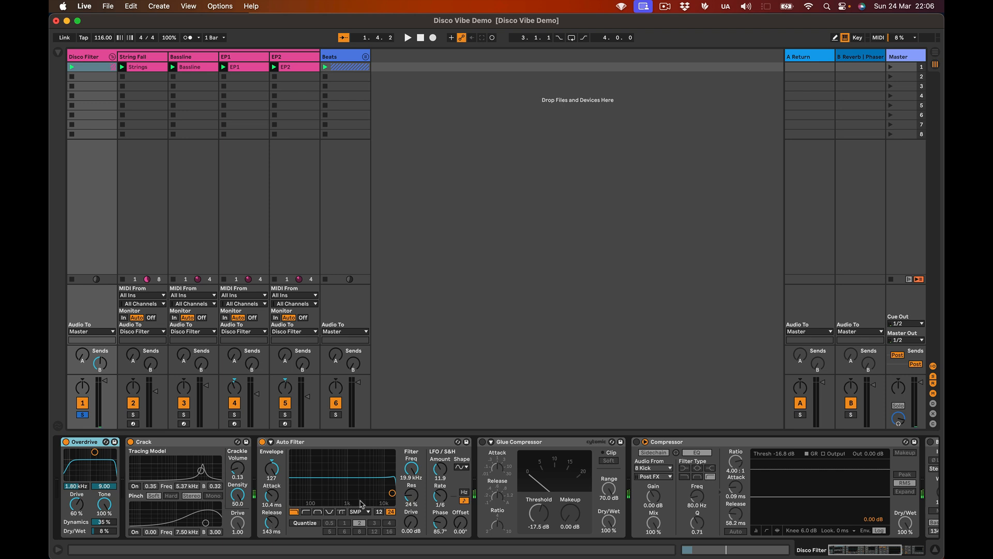
click(393, 494)
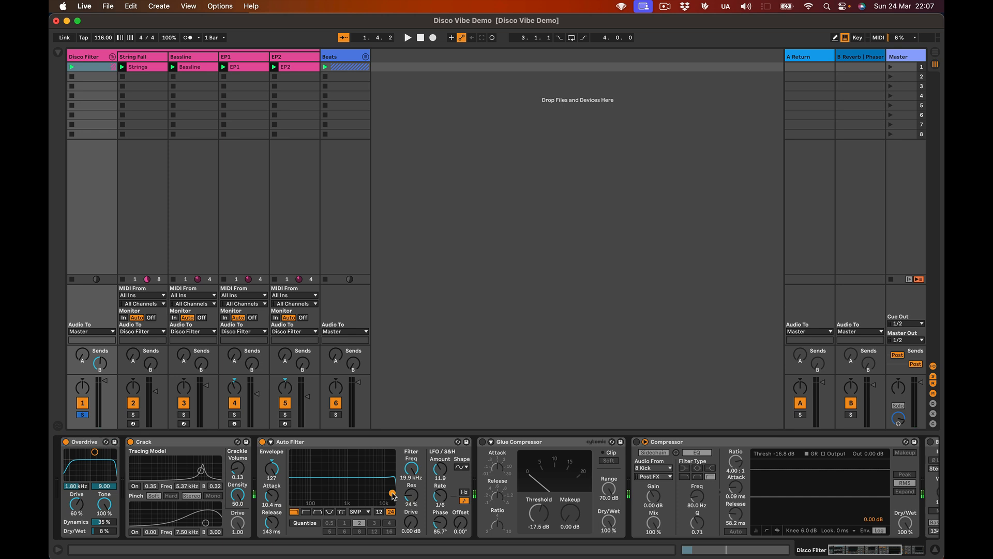
- During playback, set the Auto Filter's LFO amount to 0.00 and sweep its cutoff down to 347 Hz and up to about 1.84 kHz
key(space)
drag(393, 495, 332, 481)
double_click(439, 472)
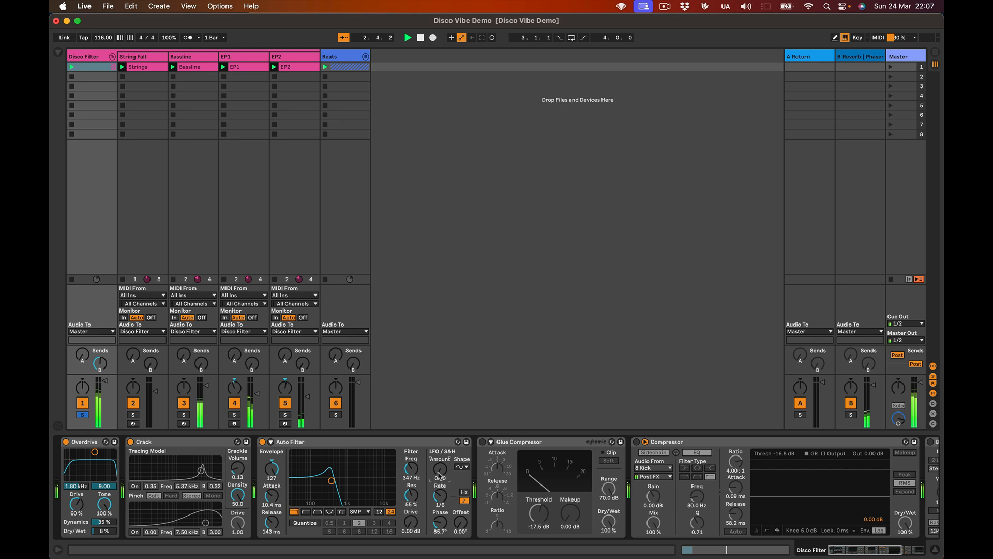
drag(331, 480, 356, 480)
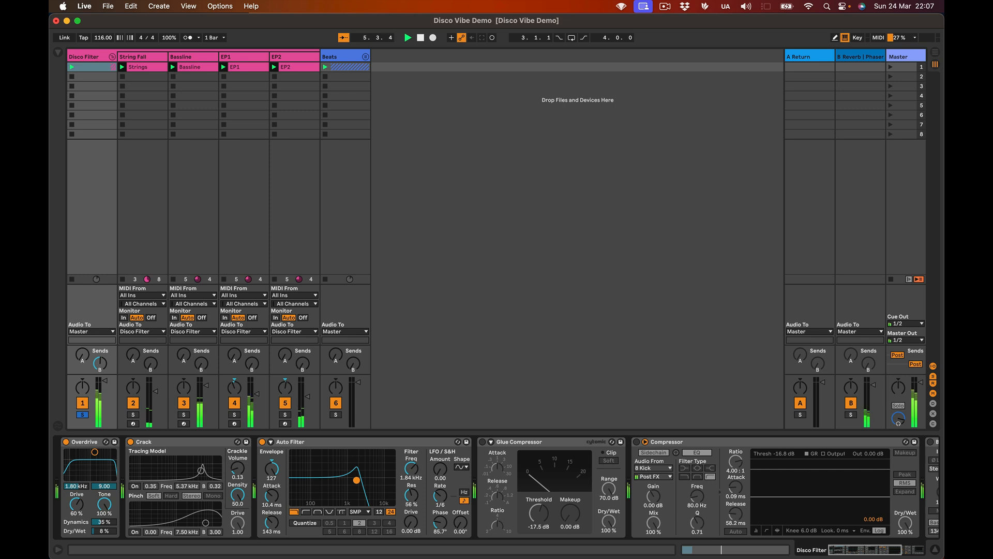
- Set the Auto Filter's LFO amount to 12.4 and audition cutoff movements during playback, ending at about 906 Hz
key(space)
drag(442, 473, 443, 459)
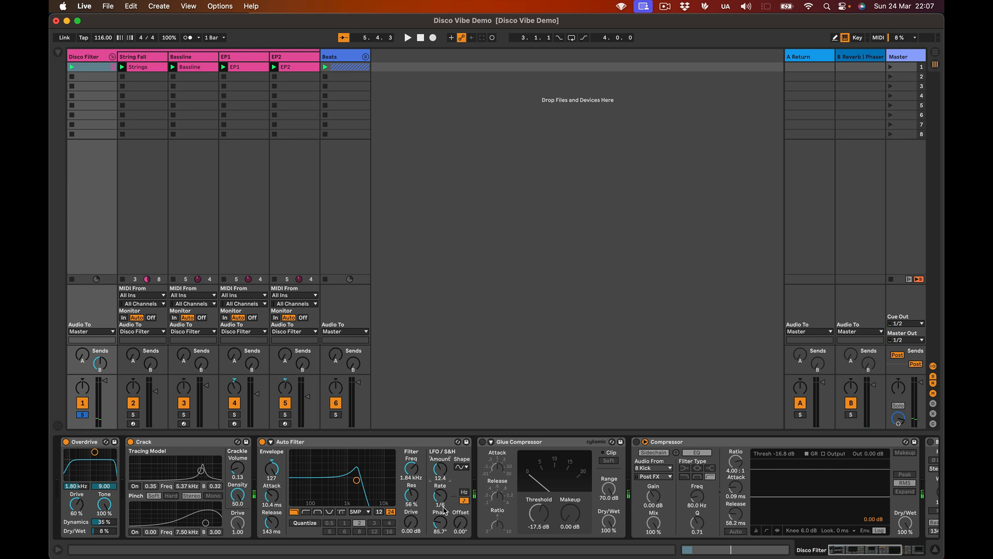
key(space)
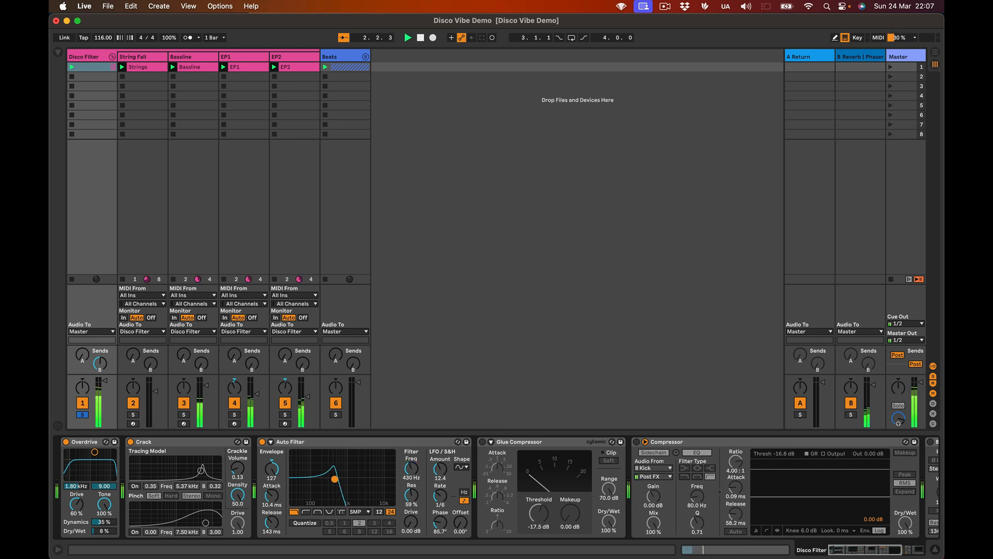
drag(329, 478, 346, 481)
key(space)
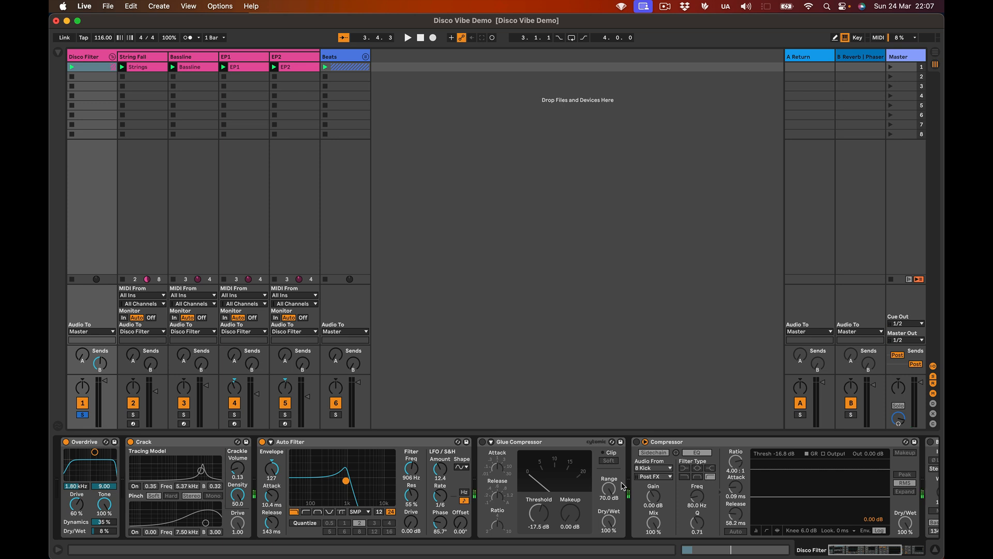
- Select the Bass Mono device for inspection and re-enable the Glue Compressor and sidechain Compressor on the Disco Filter group
scroll(623, 486, right, 5)
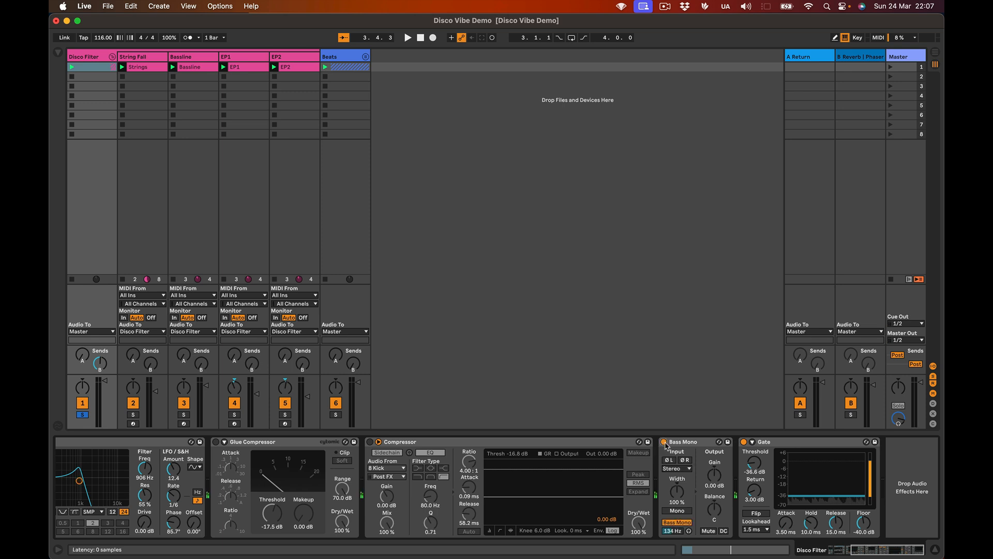
click(666, 444)
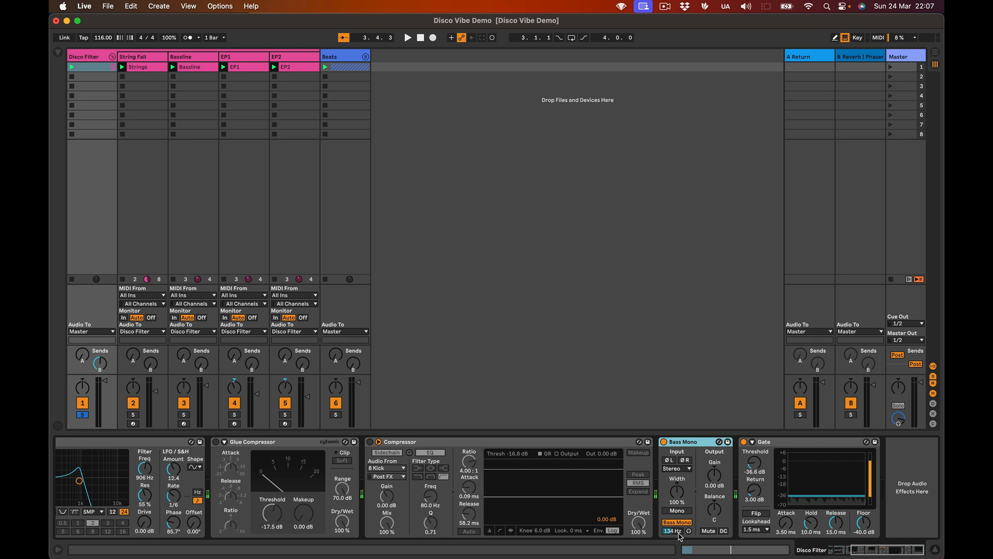
scroll(680, 517, left, 10)
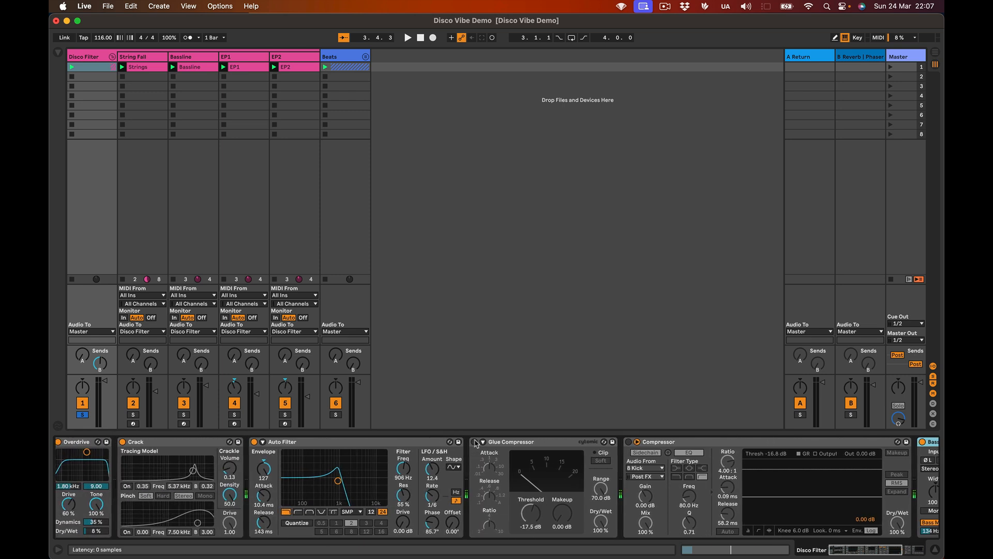
click(475, 441)
scroll(515, 493, right, 5)
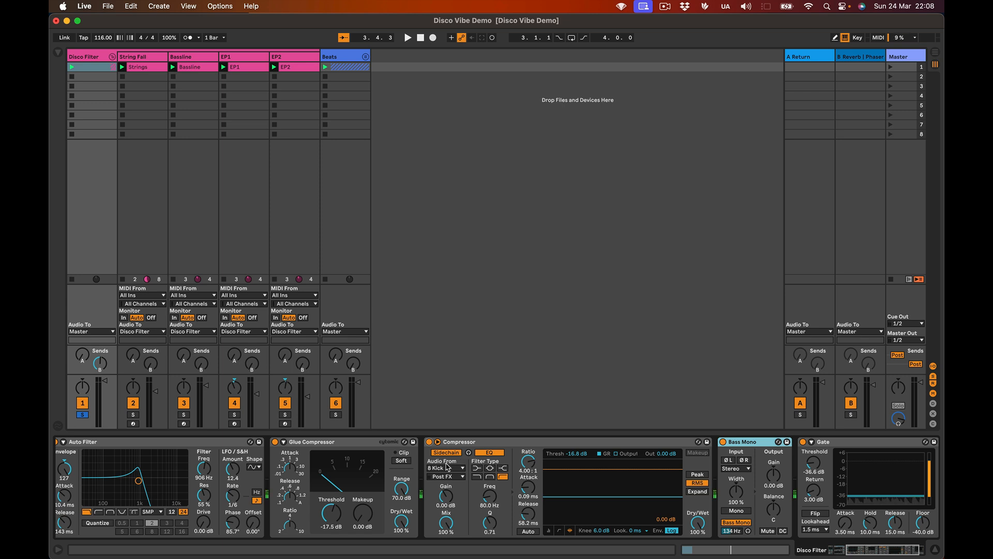
- During playback, lower the Auto Filter's cutoff to about 478 Hz and down to 271 Hz, and take the Disco Filter group out of solo
scroll(446, 466, left, 5)
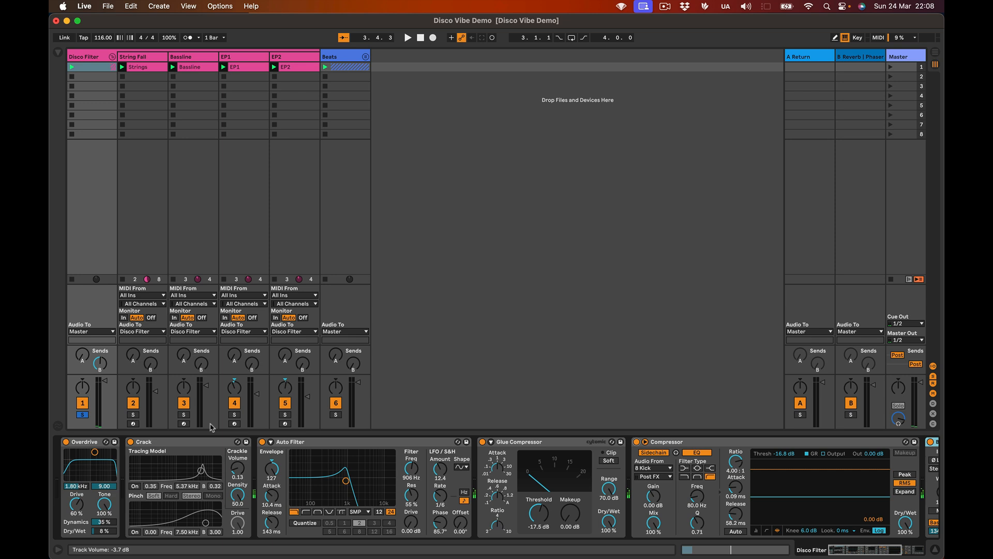
key(space)
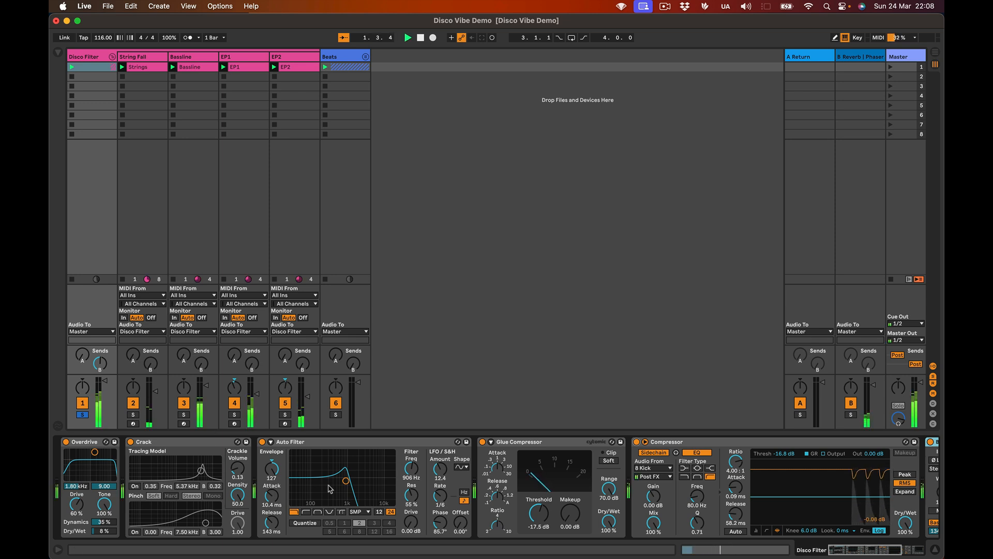
mouse_move(346, 481)
mouse_down()
mouse_move(382, 476)
mouse_move(315, 478)
mouse_move(336, 480)
mouse_up()
key(space)
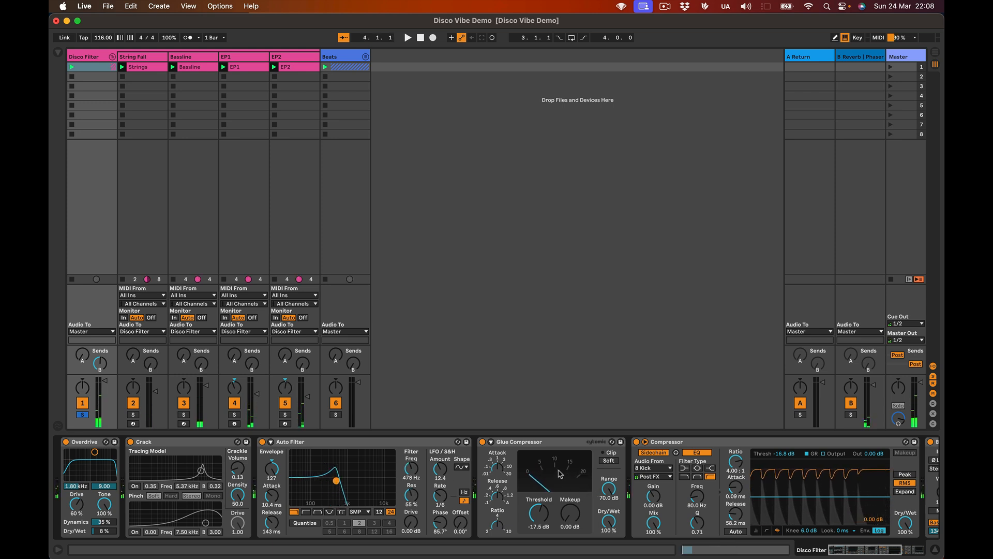
mouse_move(338, 481)
mouse_down()
mouse_move(371, 482)
mouse_move(318, 478)
mouse_move(389, 490)
mouse_move(327, 480)
mouse_up()
key(space)
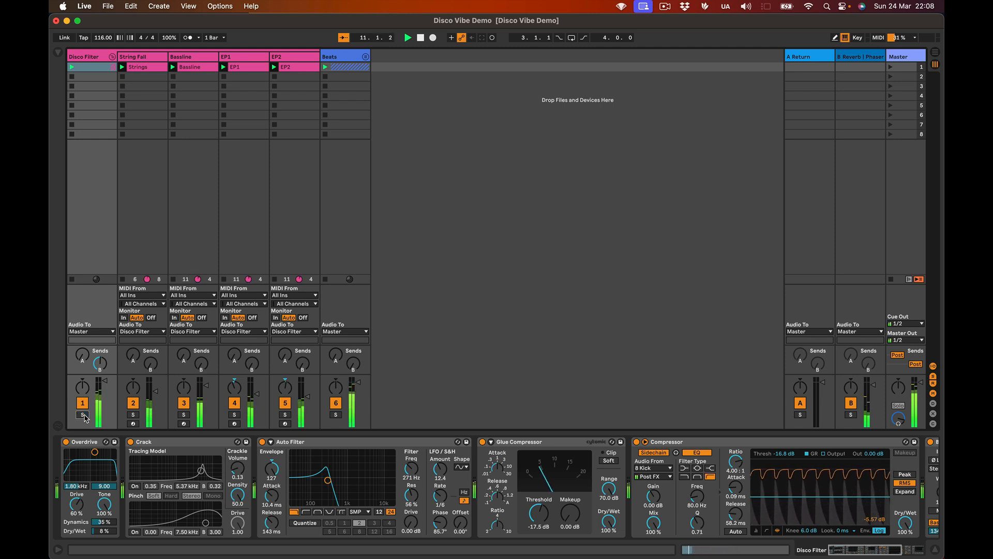
key(space)
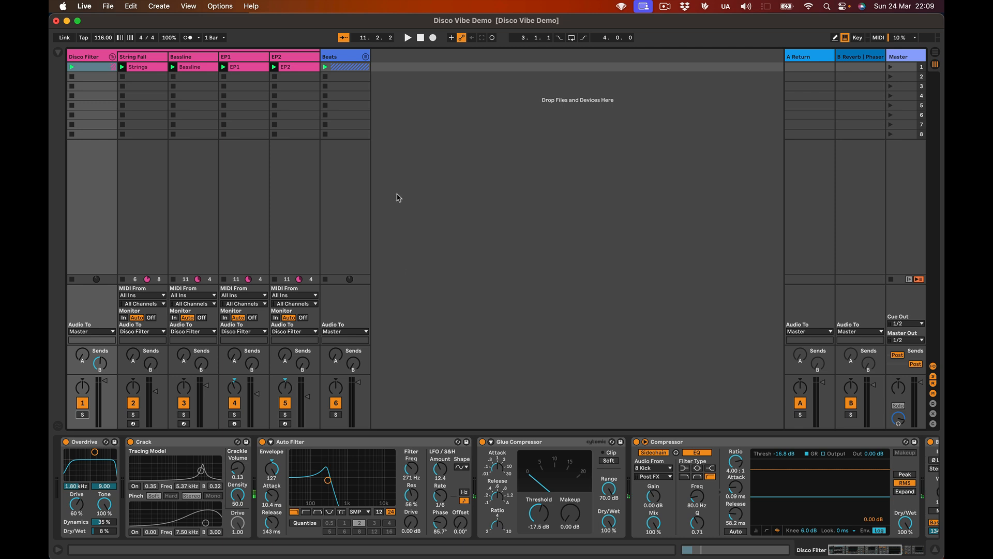
- Unfold the Beats group and solo the Disco Loop, Kick, Congas and Hand Clap Studio tracks one after another to audition each
click(366, 57)
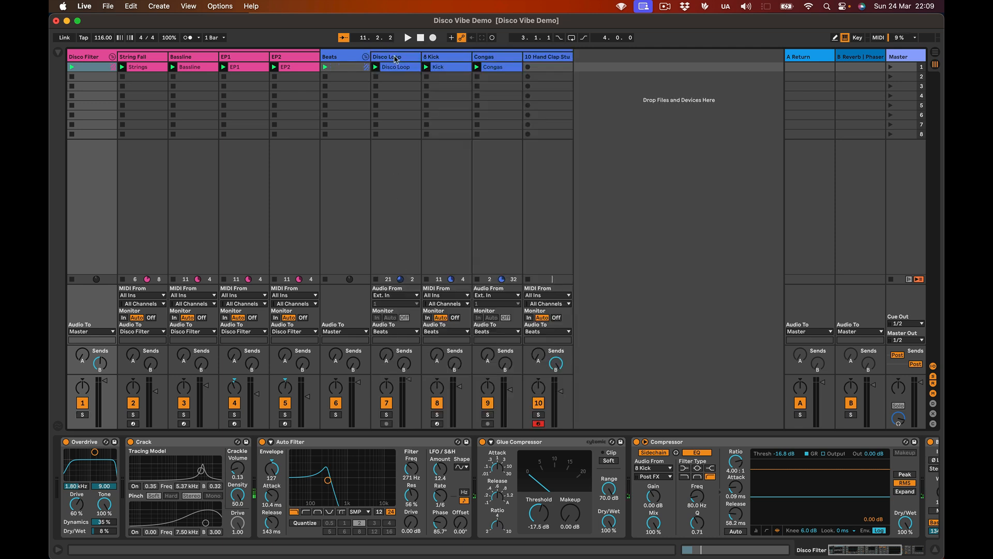
click(386, 414)
key(space)
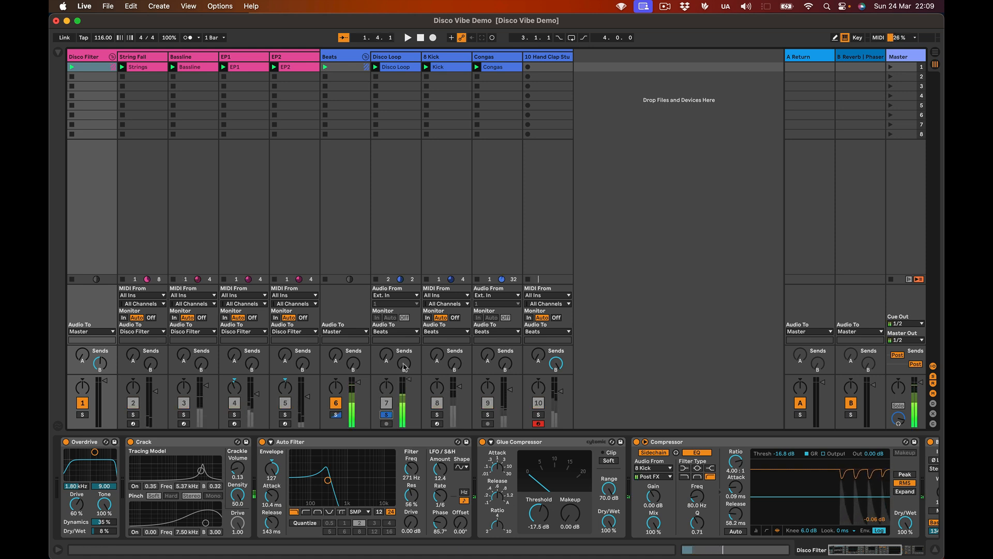
click(437, 415)
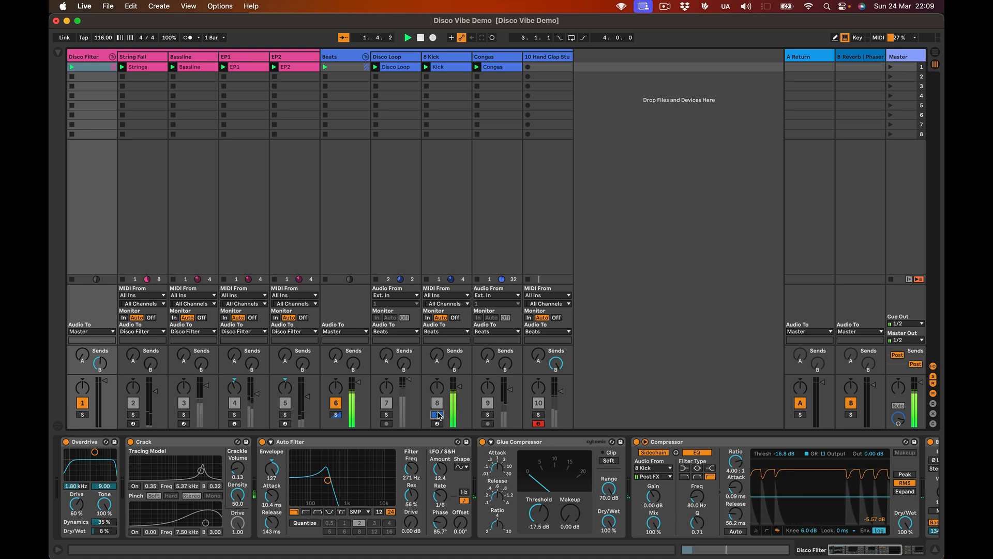
click(486, 414)
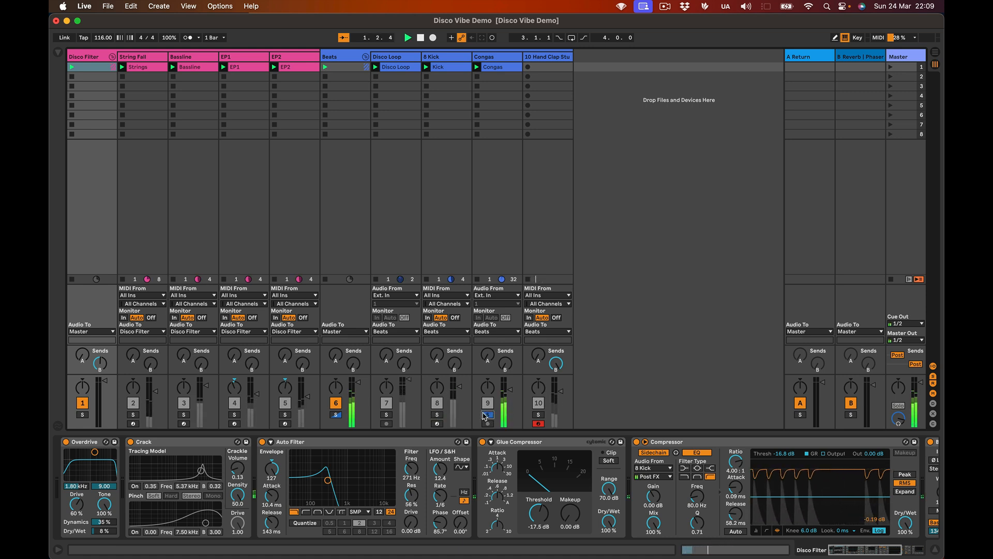
click(538, 415)
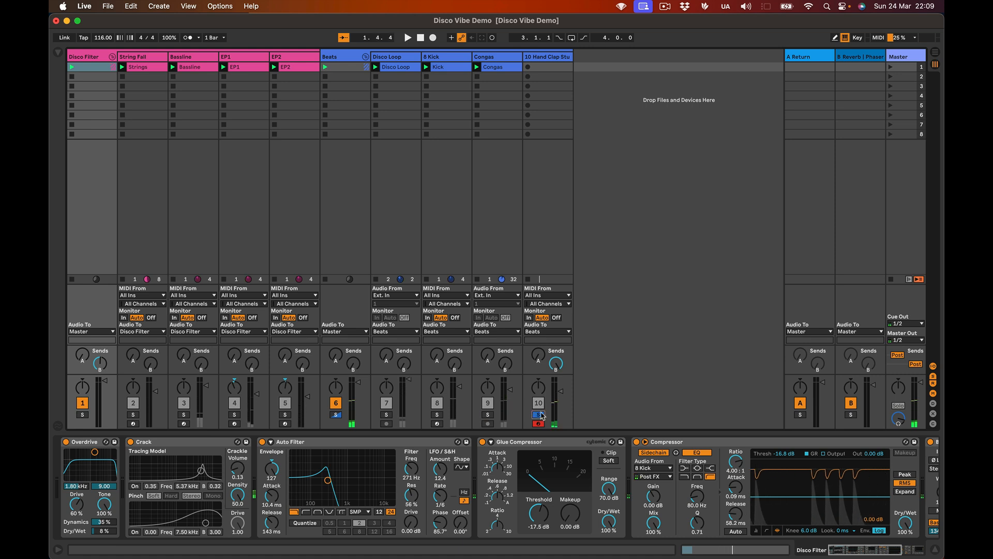
- Show the Hand Clap Studio instrument's window, audition its clap pattern during playback, and close the window
click(545, 57)
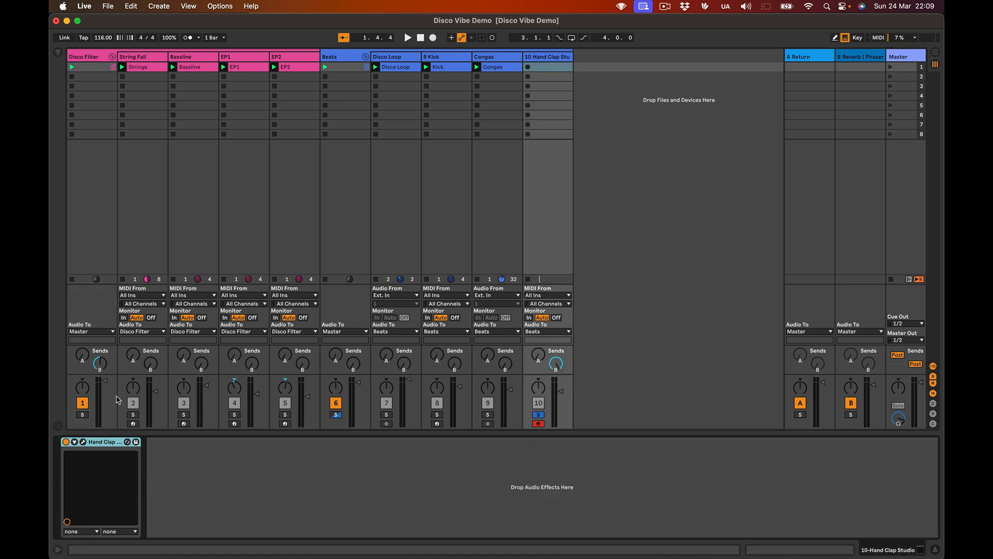
click(82, 442)
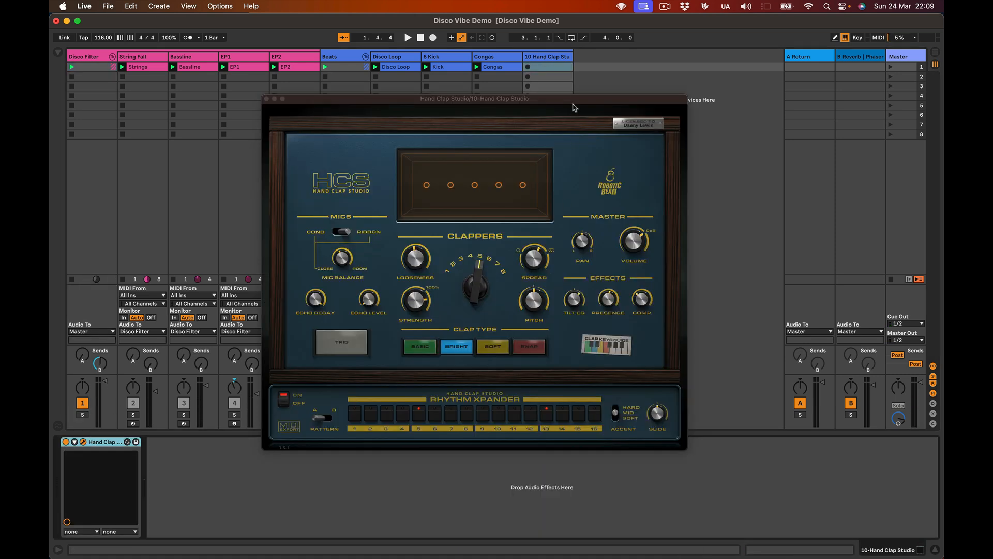
drag(573, 105, 556, 135)
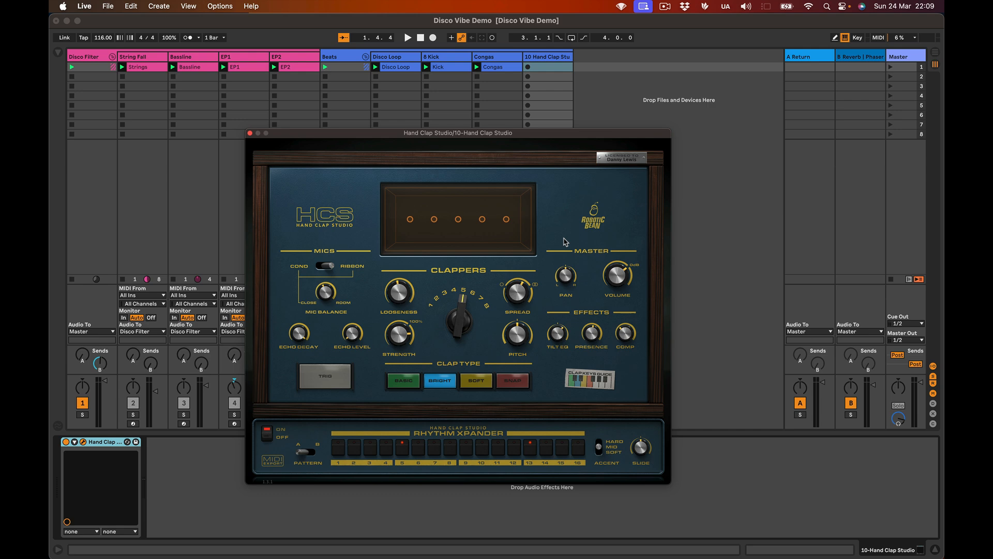
key(space)
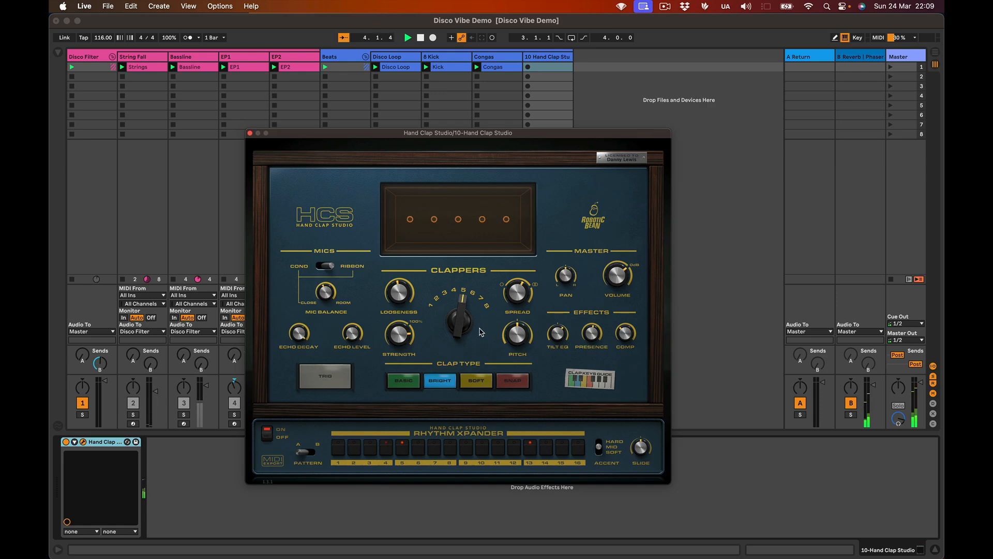
click(250, 133)
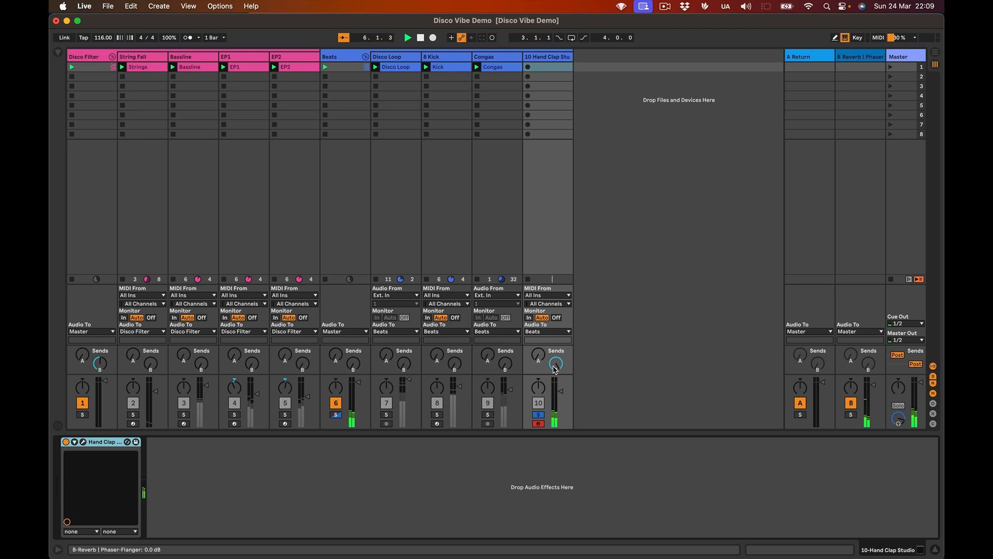
- Examine the Reverb and Phaser-Flanger settings on return track B that process the claps
click(872, 58)
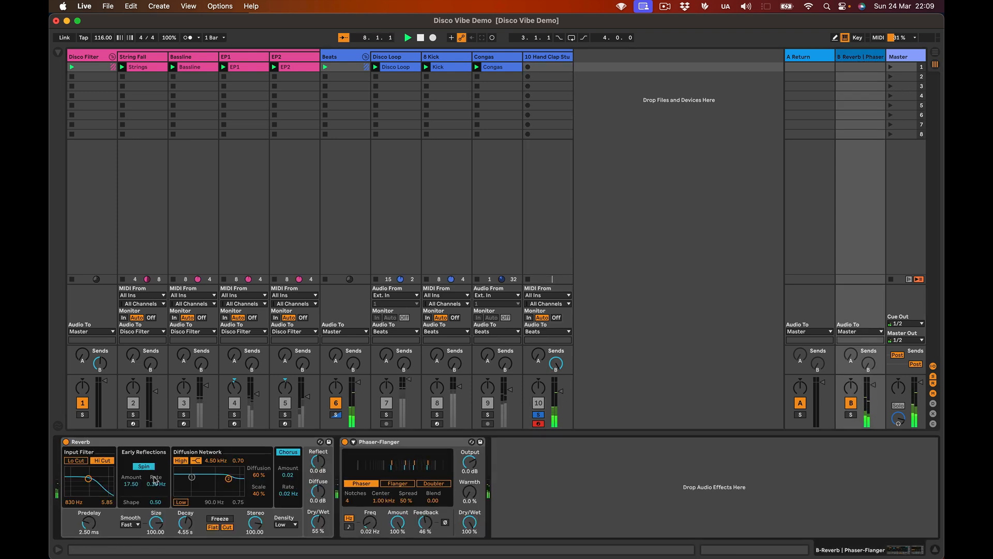
click(128, 444)
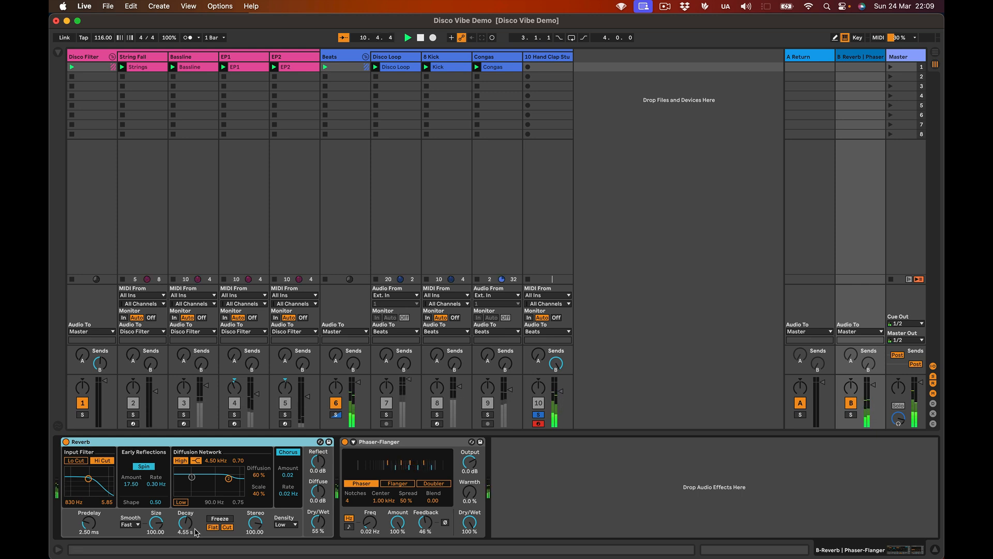
click(442, 445)
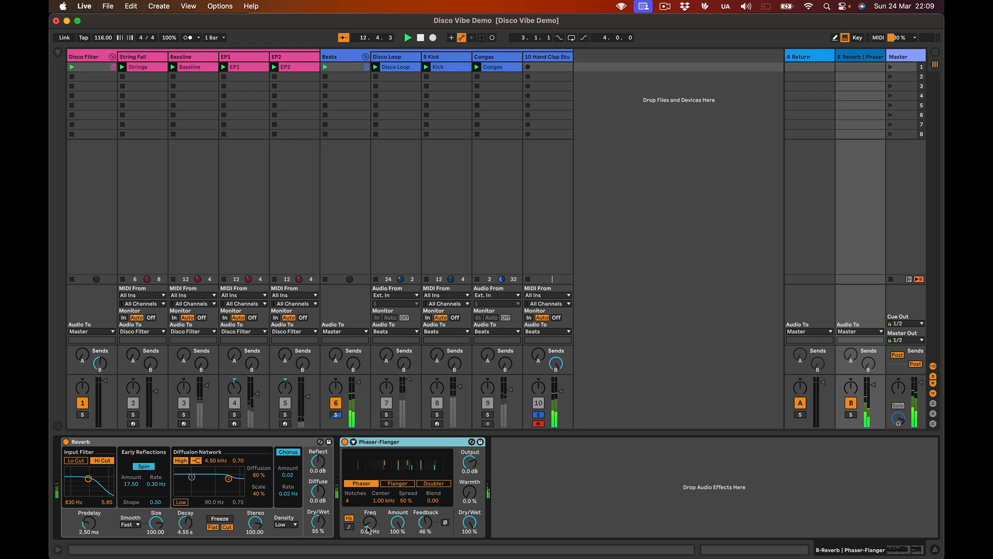
- Unsolo the clap track, raise the Disco Filter group's Auto Filter cutoff to 19.9 kHz, and solo that group
click(543, 413)
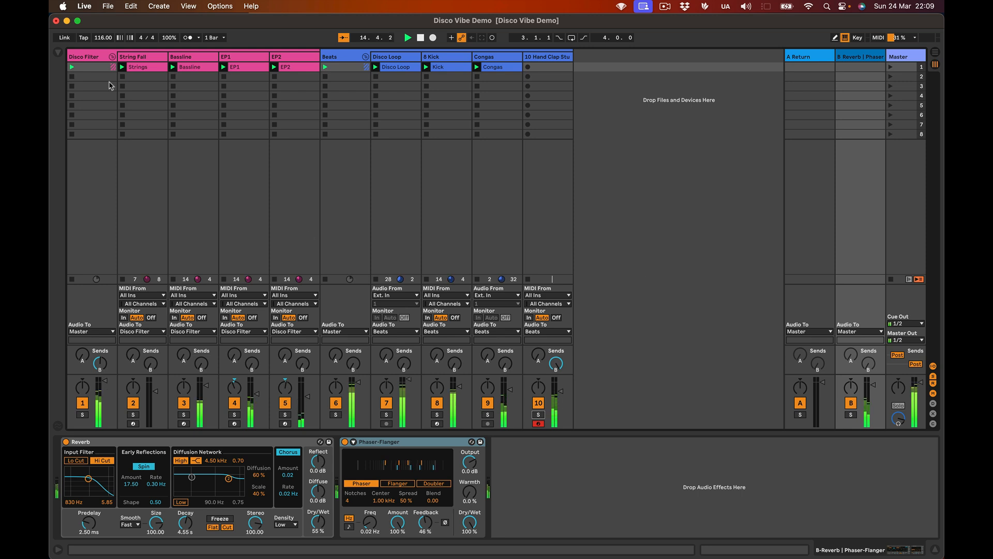
click(98, 68)
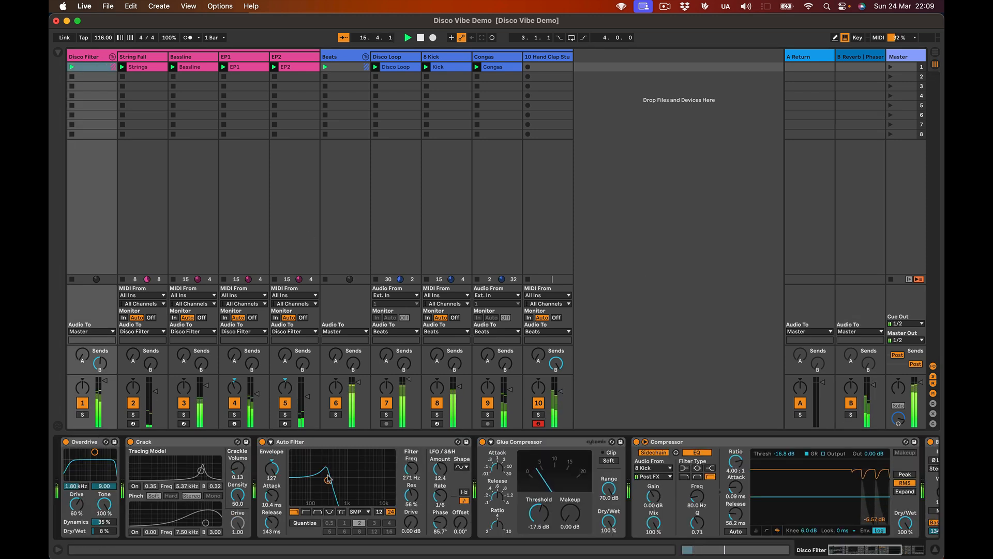
drag(327, 480, 378, 492)
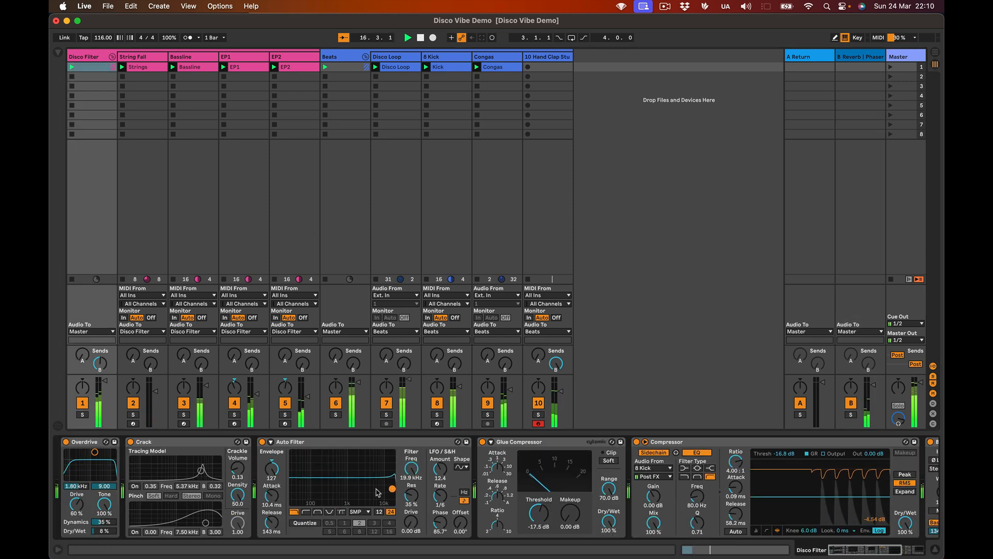
click(82, 415)
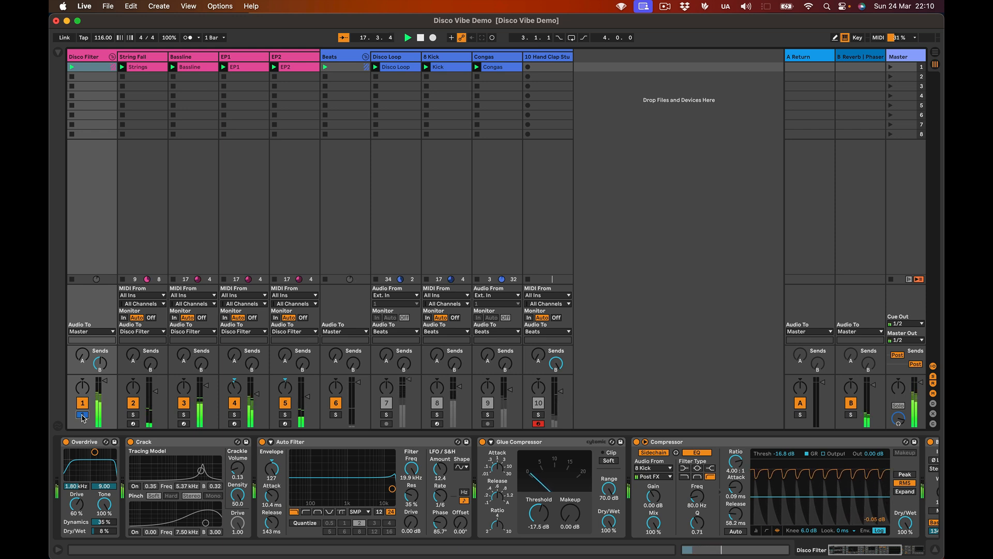